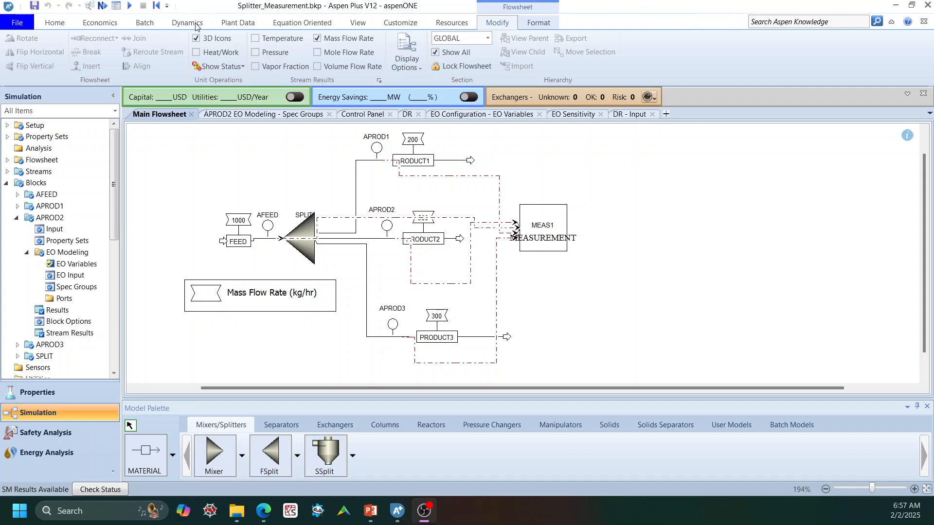
Display the equation-oriented run controls and review the available run modes, keeping Reconciliation selected.
{"action": "left_click", "coordinate": [310, 18]}
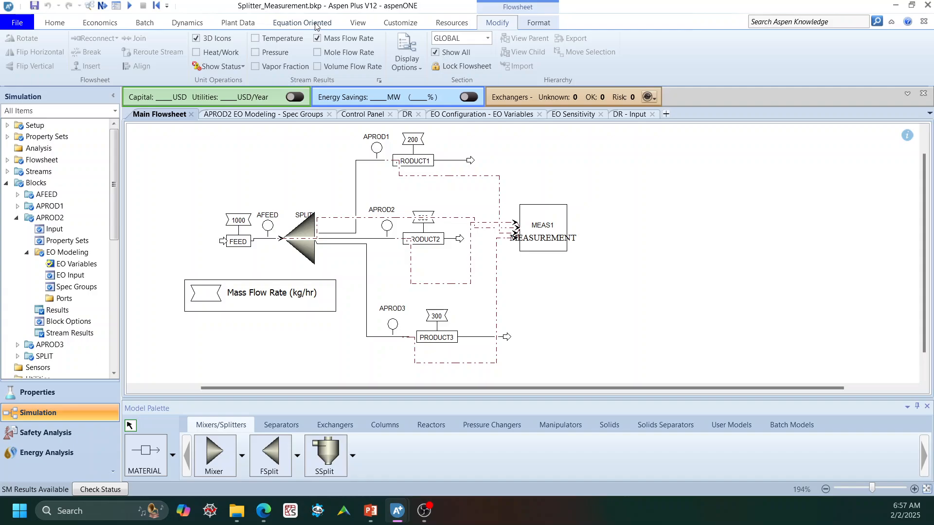
{"action": "left_click", "coordinate": [323, 27]}
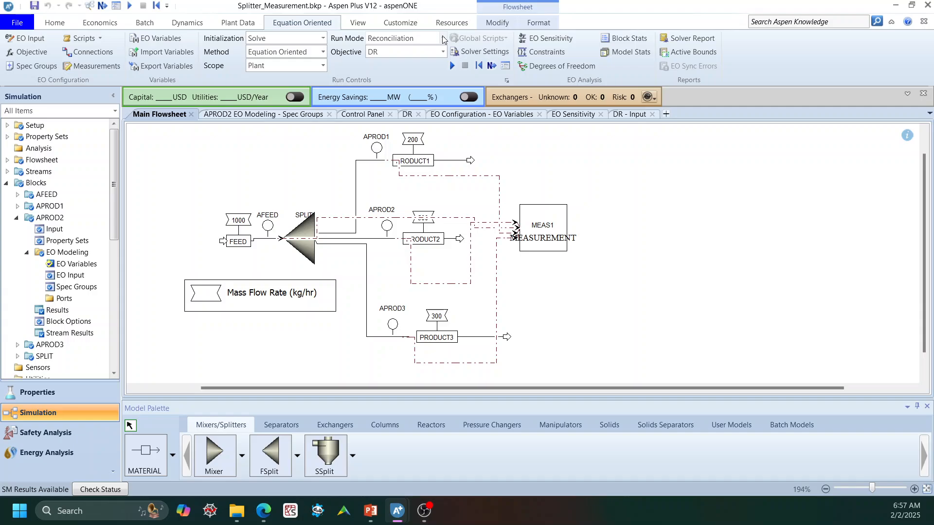
{"action": "left_click", "coordinate": [443, 39]}
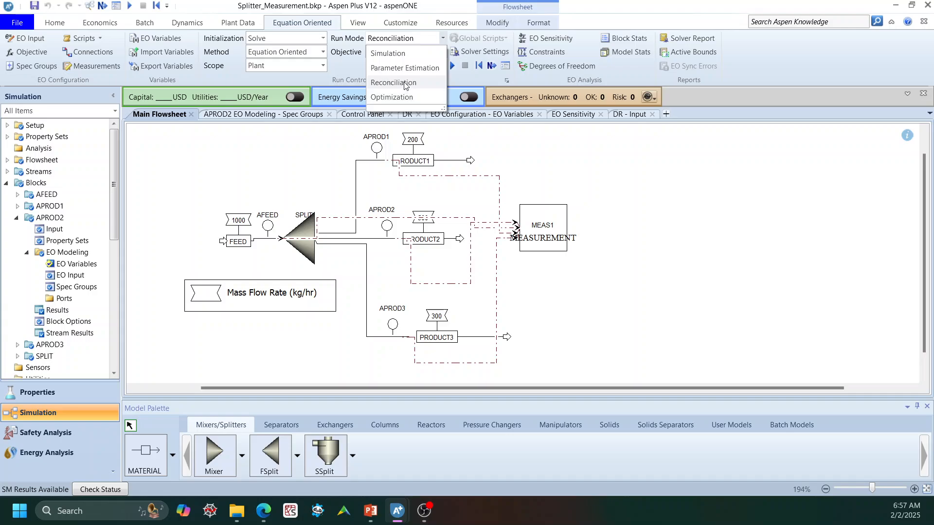
{"action": "left_click", "coordinate": [589, 168]}
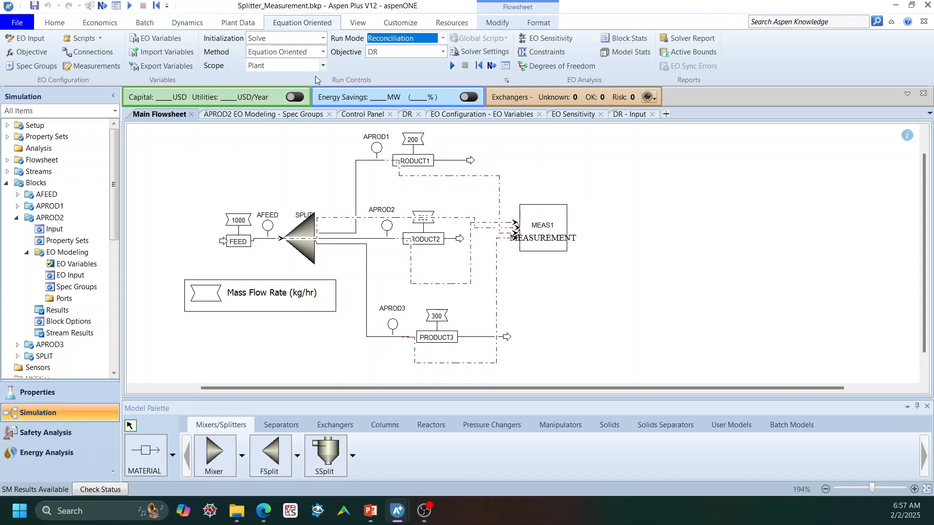
{"action": "left_click", "coordinate": [278, 153]}
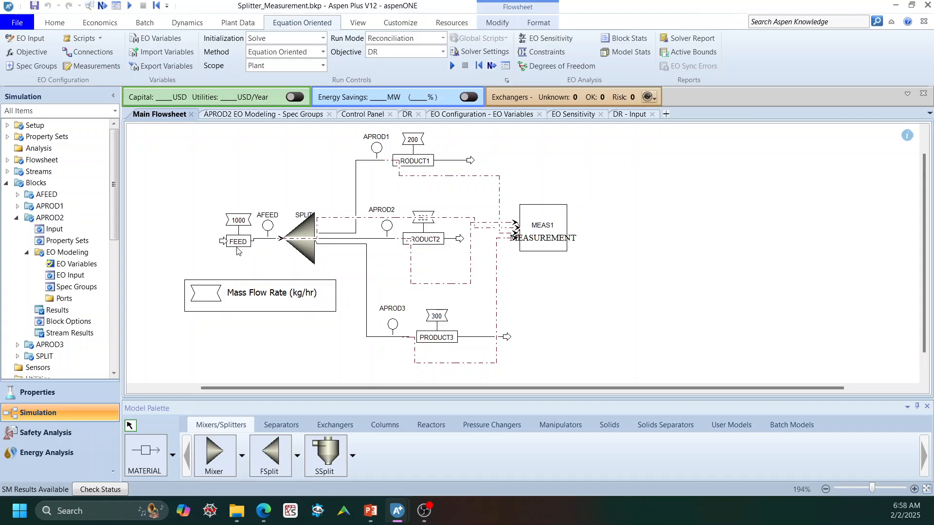
Review the SPLIT block's flow split specifications for the outlet streams, and return to the main flowsheet.
{"action": "left_click", "coordinate": [305, 257]}
{"action": "double_click", "coordinate": [297, 267]}
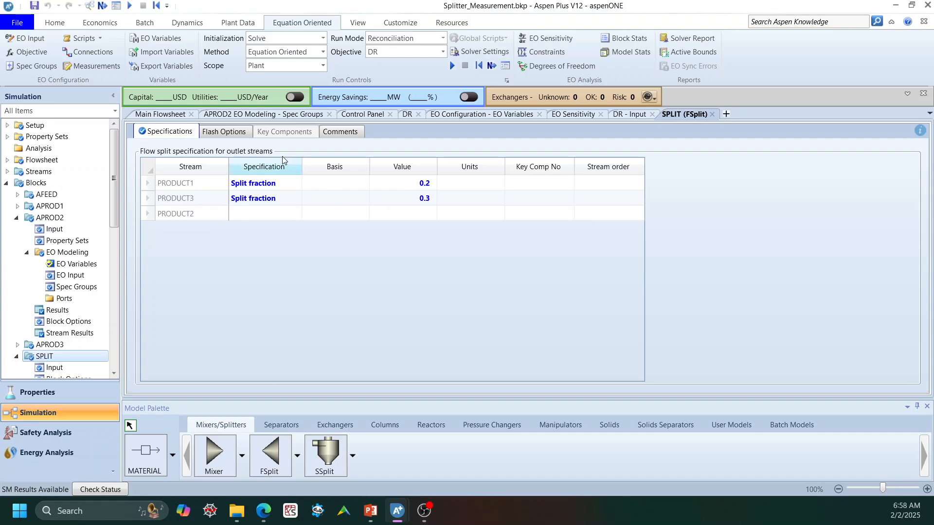
{"action": "left_click", "coordinate": [175, 119]}
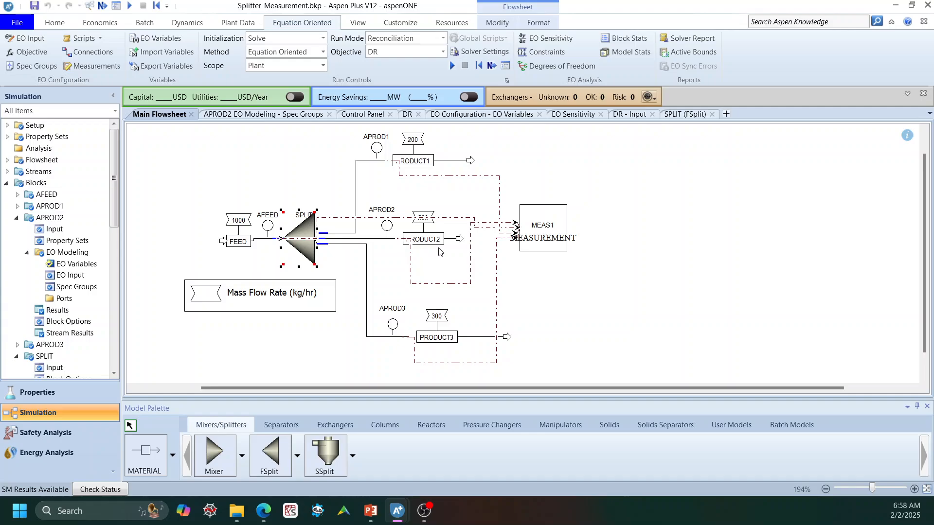
Move the PRODUCT2 stream label and its mass flow tag above the stream line on the flowsheet.
{"action": "left_click", "coordinate": [445, 275]}
{"action": "left_click", "coordinate": [429, 218]}
{"action": "left_click_drag", "start_coordinate": [428, 202], "coordinate": [446, 203]}
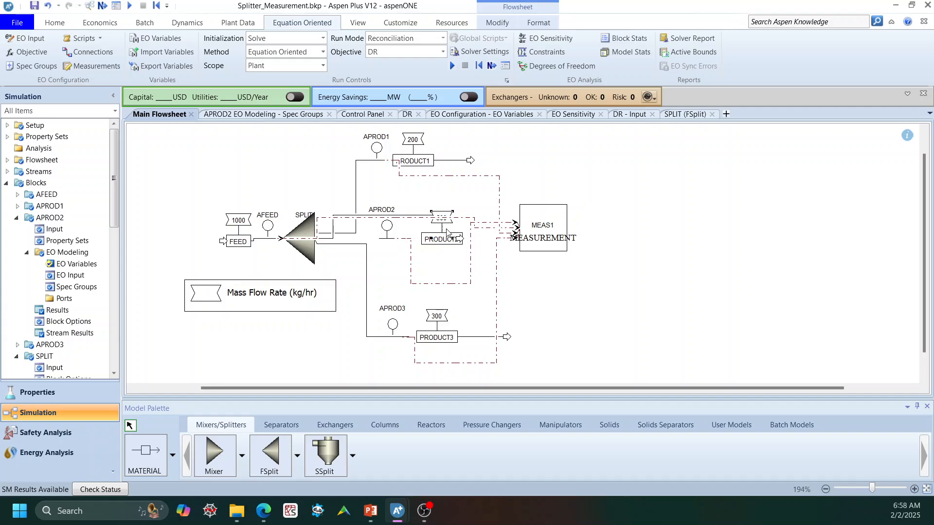
{"action": "left_click", "coordinate": [425, 241]}
{"action": "left_click_drag", "start_coordinate": [434, 240], "coordinate": [414, 217]}
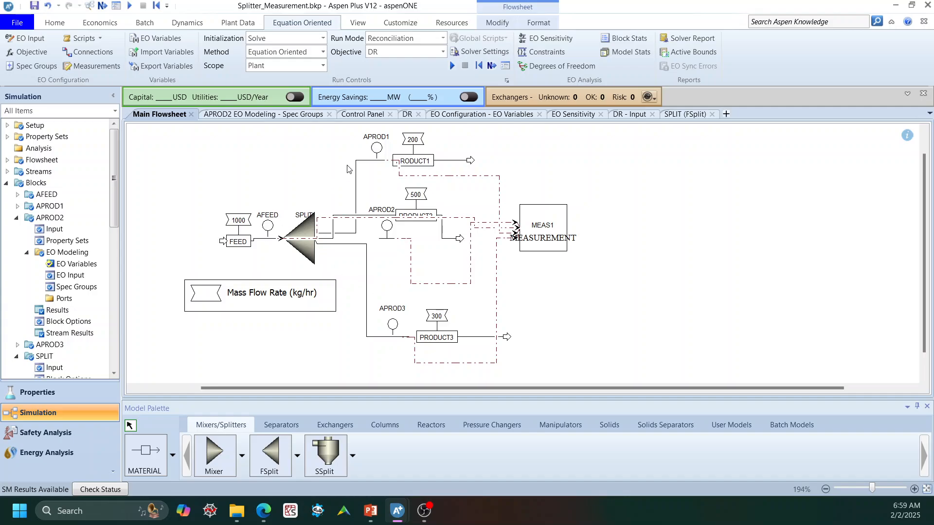
Show the manipulator models, examine the AFEED analyzer's specifications and referenced stream choices, and close its form.
{"action": "left_click", "coordinate": [568, 426]}
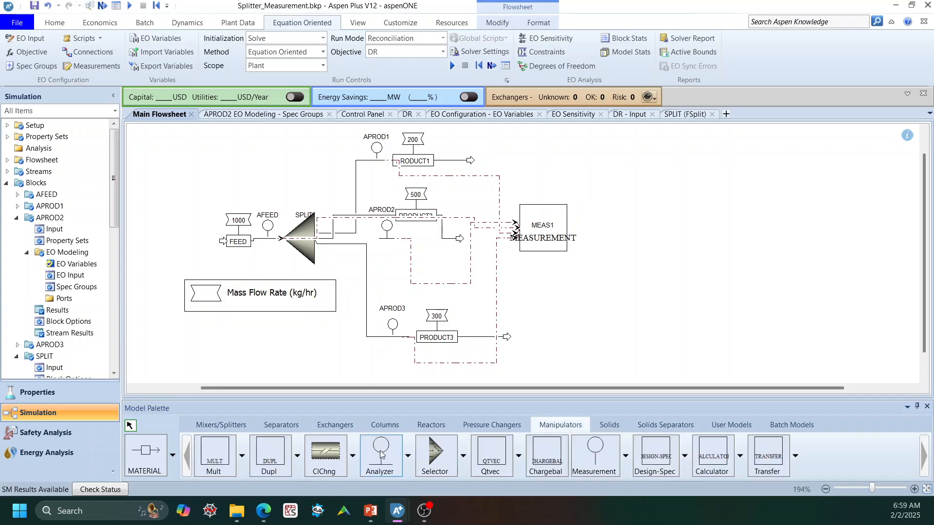
{"action": "left_click", "coordinate": [268, 231]}
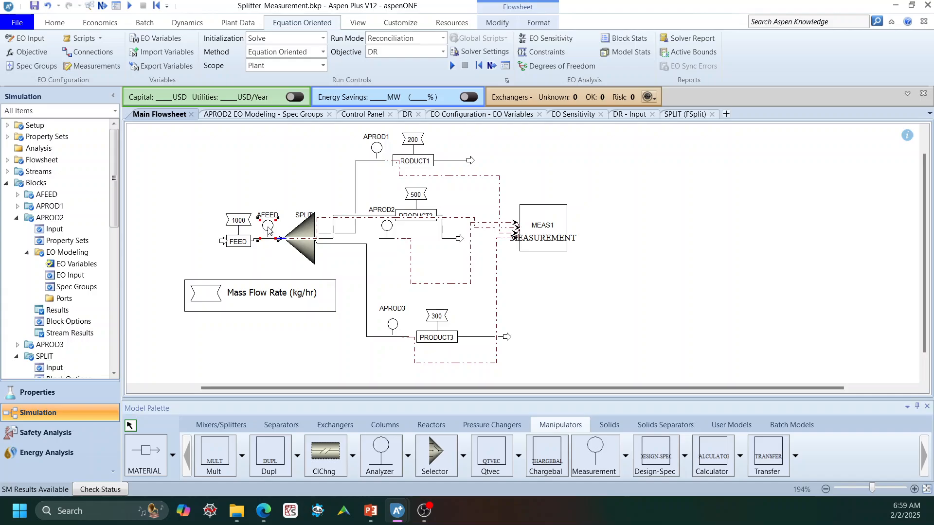
{"action": "double_click", "coordinate": [268, 225]}
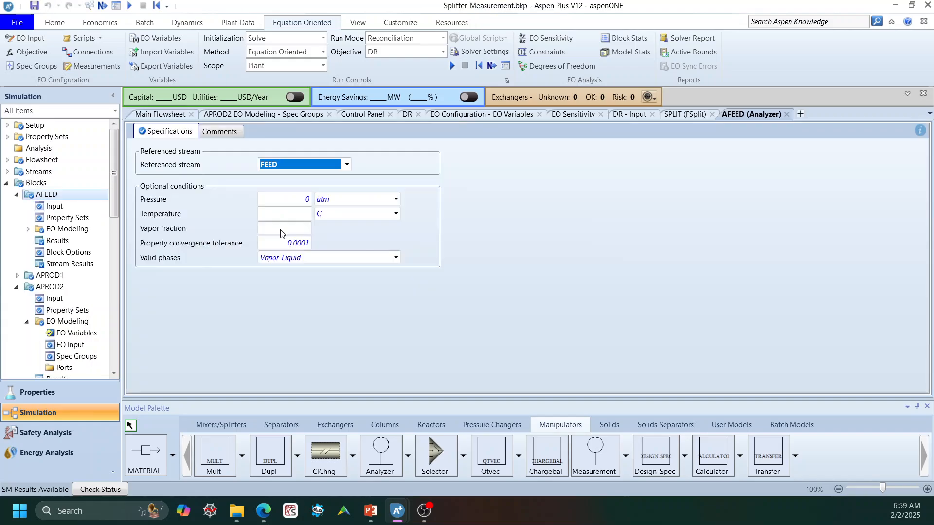
{"action": "left_click", "coordinate": [265, 231]}
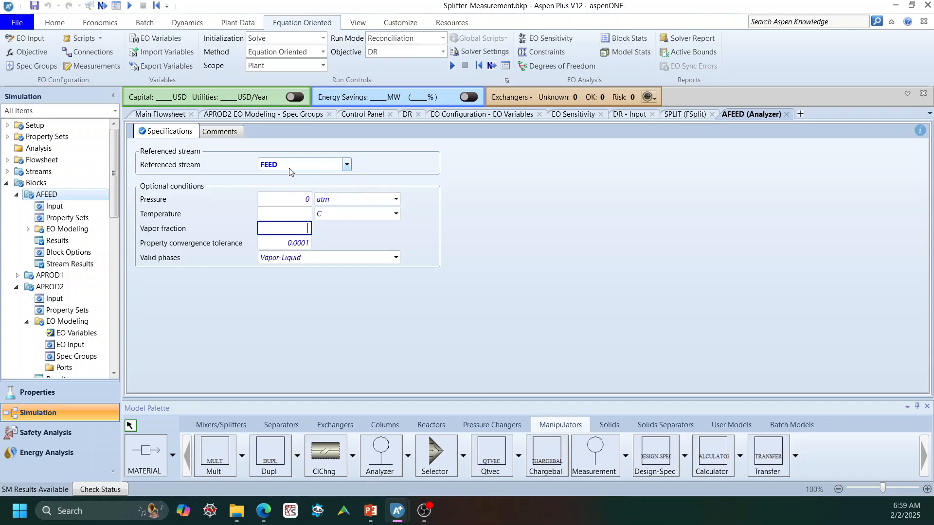
{"action": "left_click", "coordinate": [348, 165]}
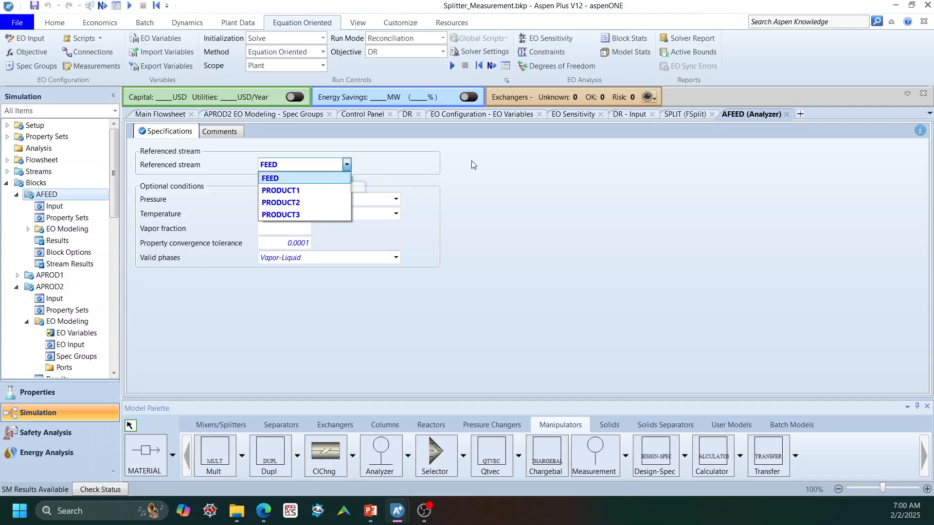
{"action": "left_click", "coordinate": [536, 167]}
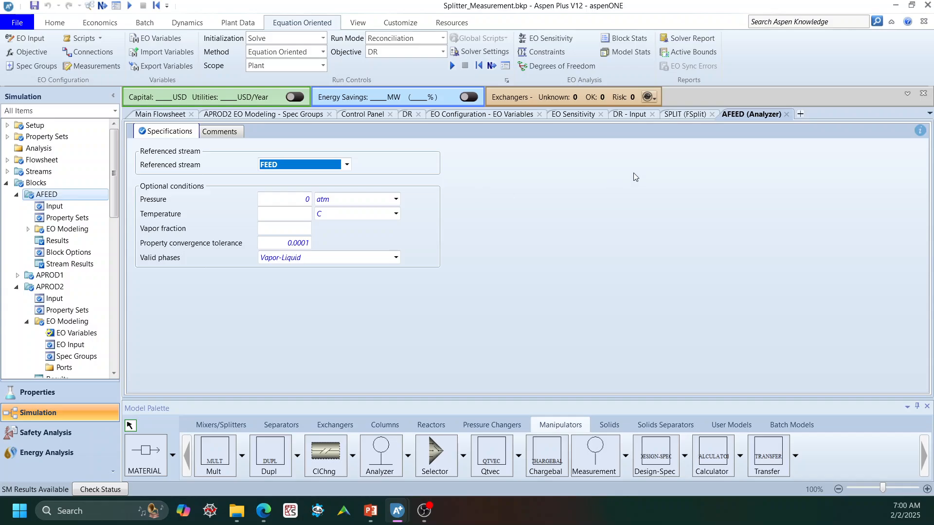
{"action": "left_click", "coordinate": [786, 115]}
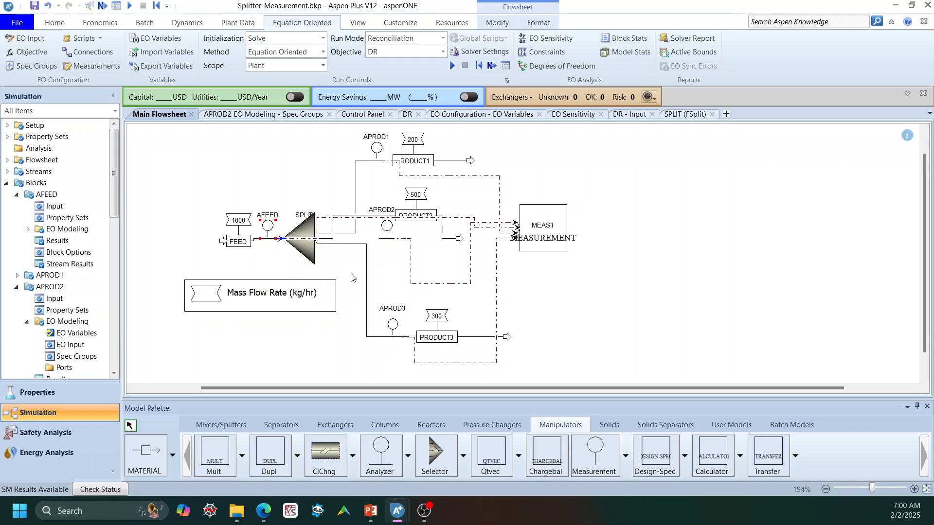
Check the referenced stream of the APROD3 analyzer and close its form.
{"action": "left_click", "coordinate": [393, 324]}
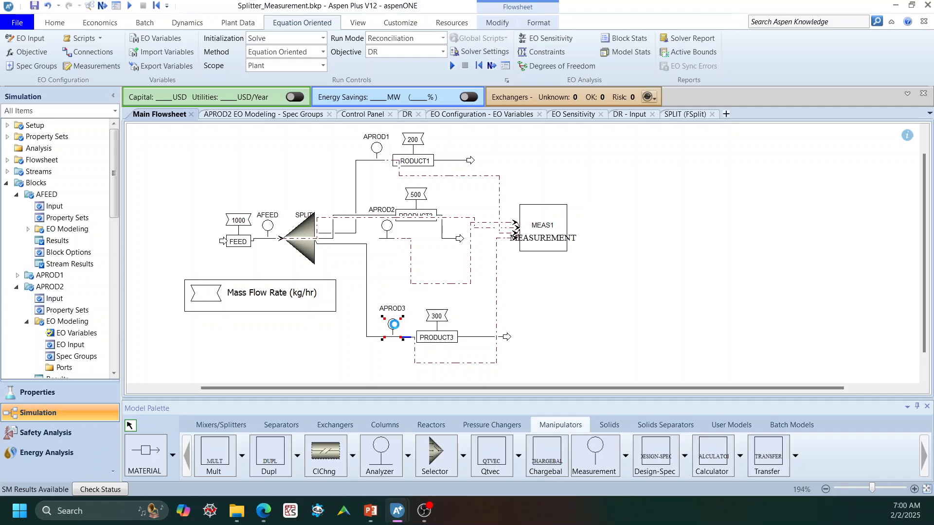
{"action": "double_click", "coordinate": [395, 329]}
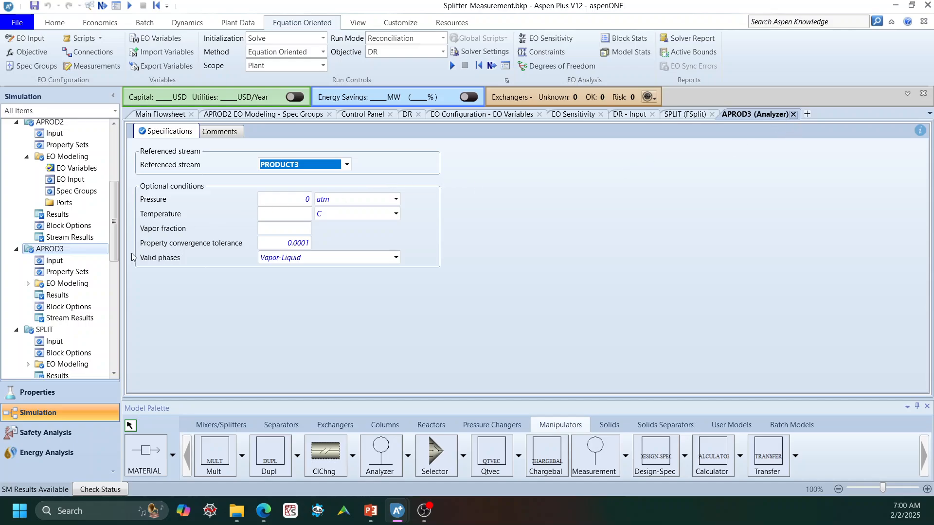
{"action": "key", "text": "ctrl+F4"}
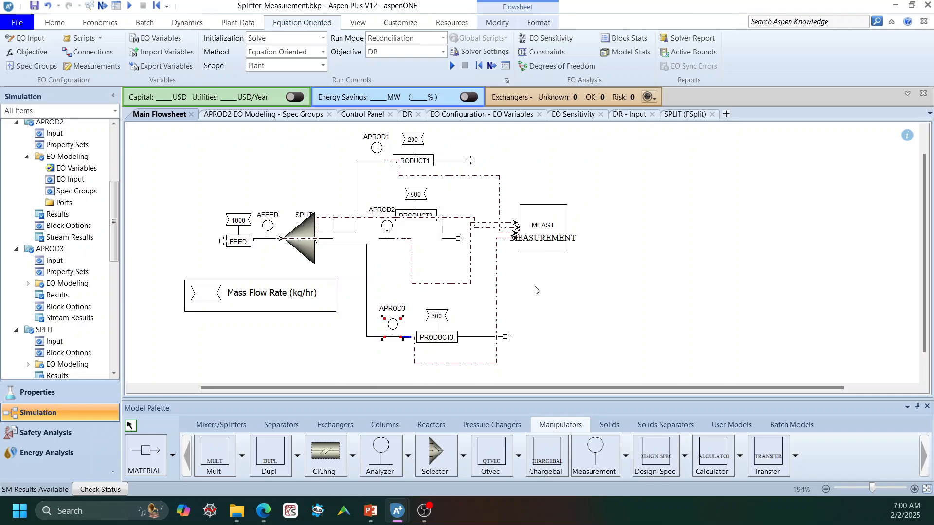
{"action": "left_click", "coordinate": [553, 290]}
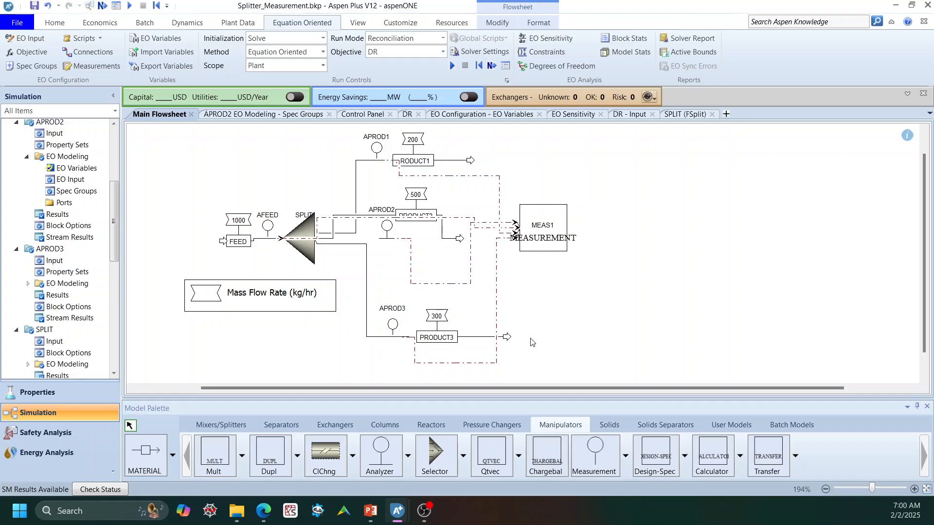
Open the MEAS1 measurement block and switch its measurements table to the Connections view.
{"action": "left_click", "coordinate": [626, 458]}
{"action": "left_click", "coordinate": [592, 214]}
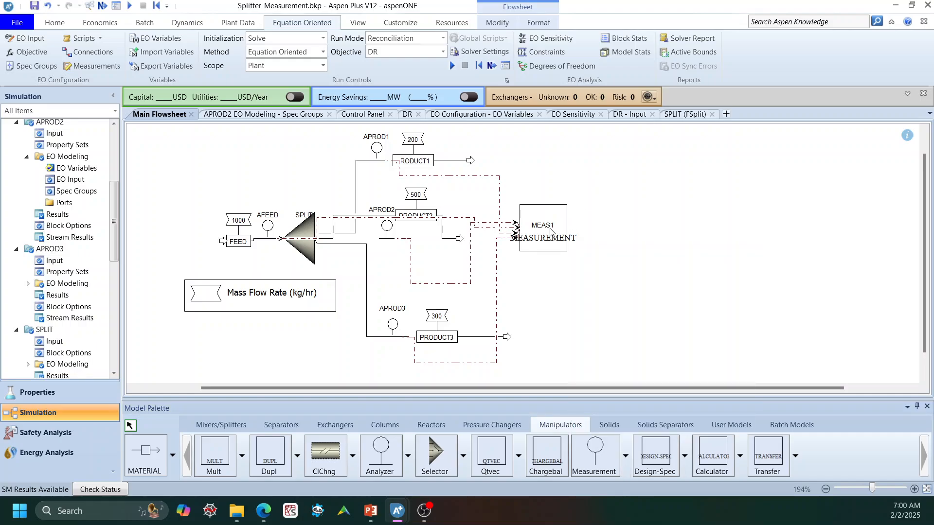
{"action": "left_click", "coordinate": [550, 218]}
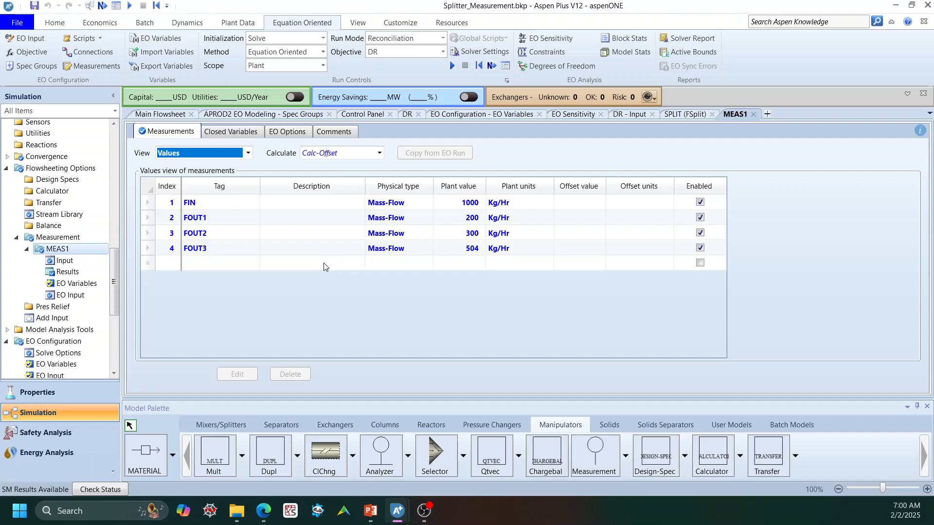
{"action": "left_click", "coordinate": [248, 153]}
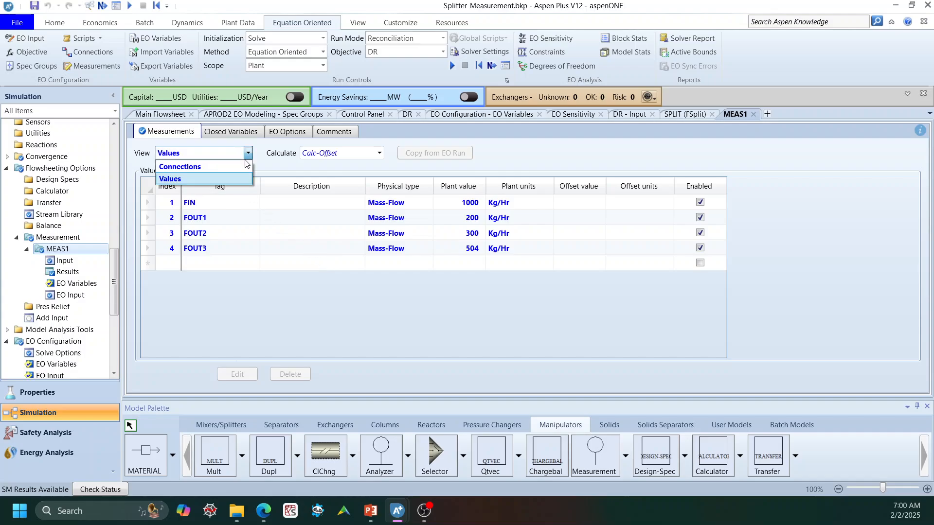
{"action": "left_click", "coordinate": [229, 168]}
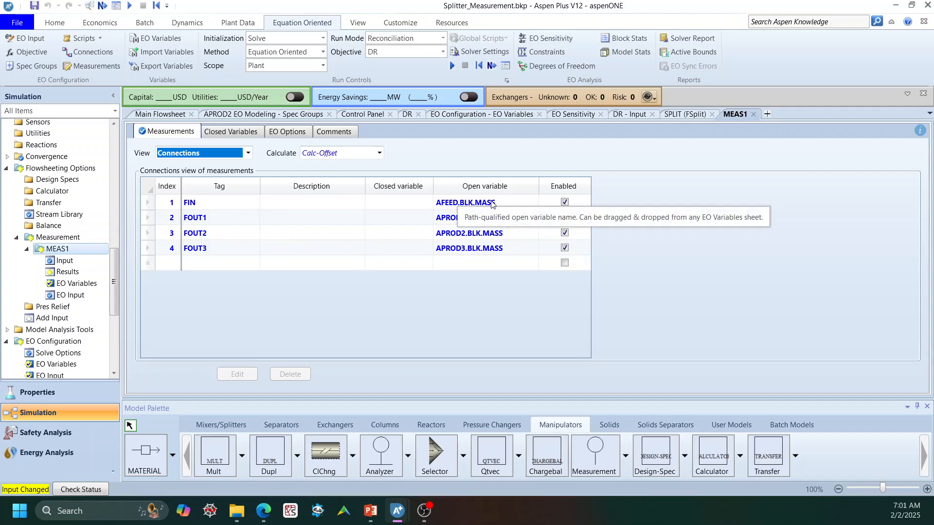
{"action": "left_click", "coordinate": [511, 204]}
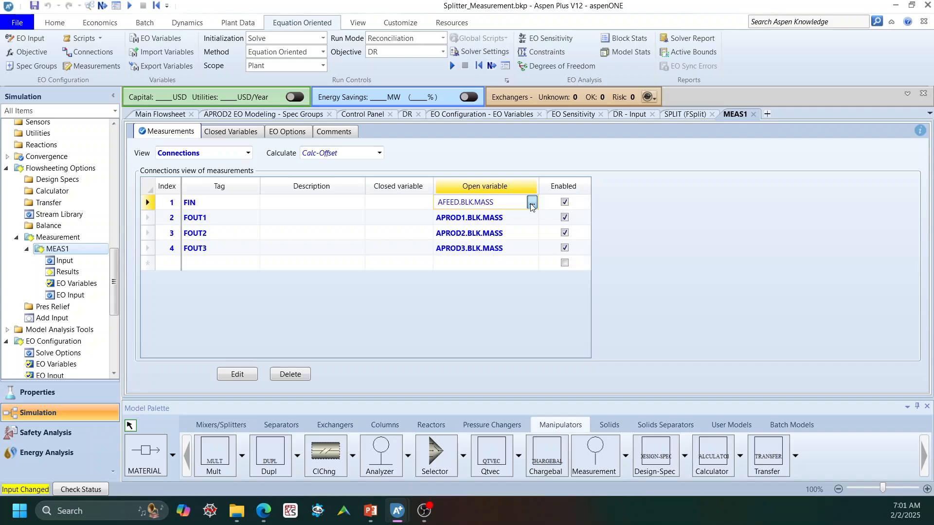
{"action": "left_click", "coordinate": [532, 204]}
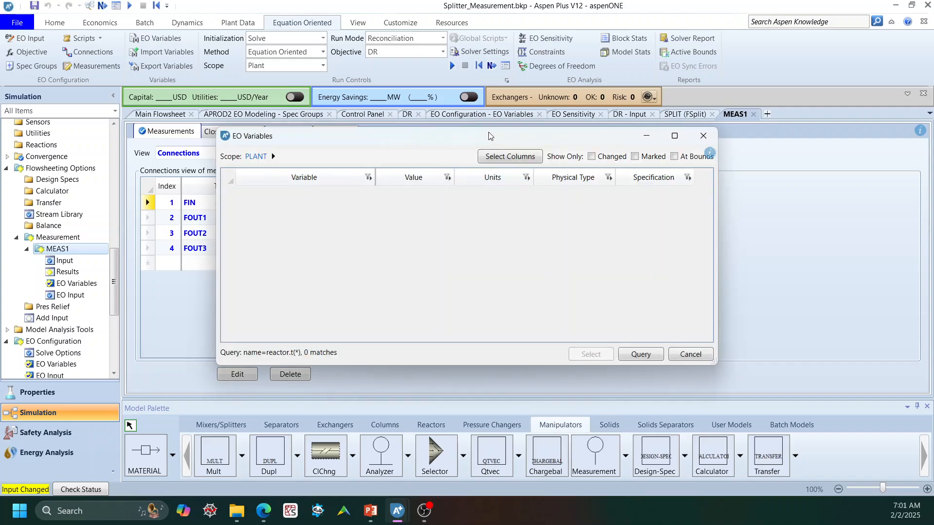
{"action": "left_click_drag", "start_coordinate": [478, 159], "coordinate": [416, 174]}
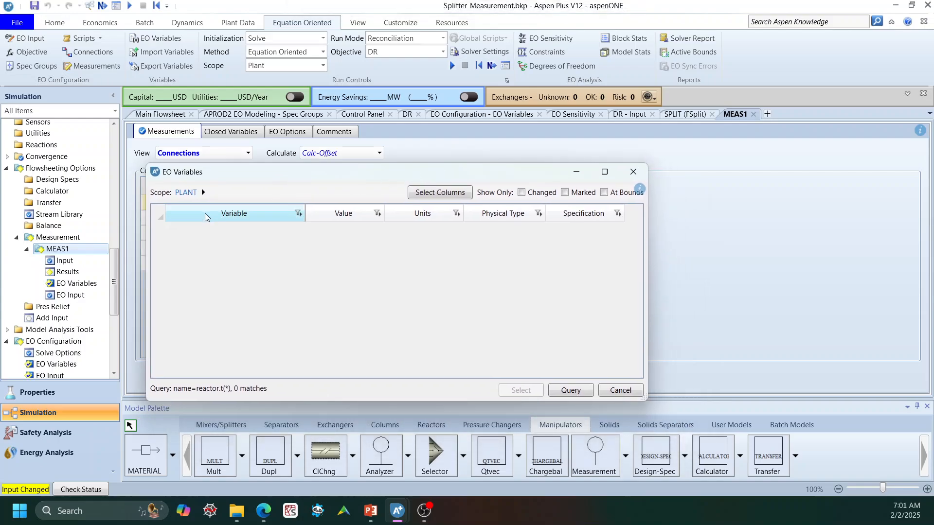
{"action": "left_click", "coordinate": [204, 192]}
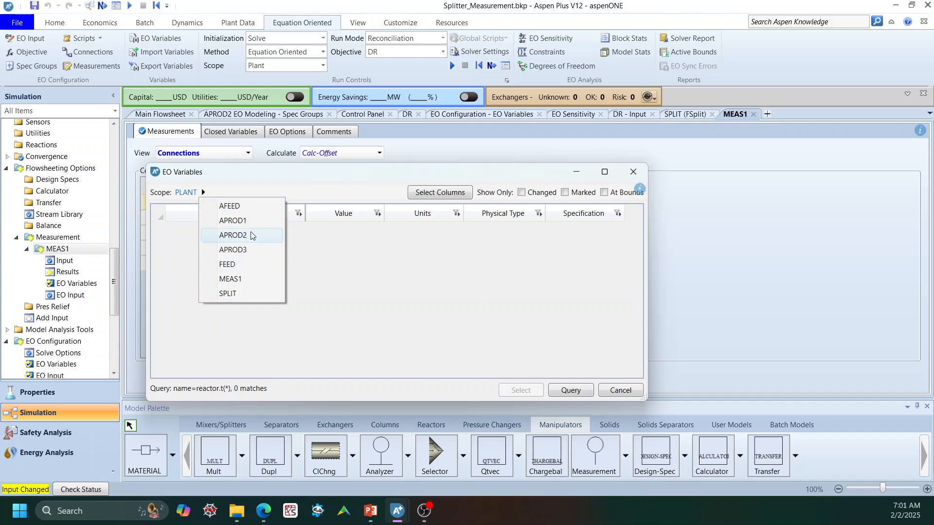
{"action": "left_click", "coordinate": [257, 208]}
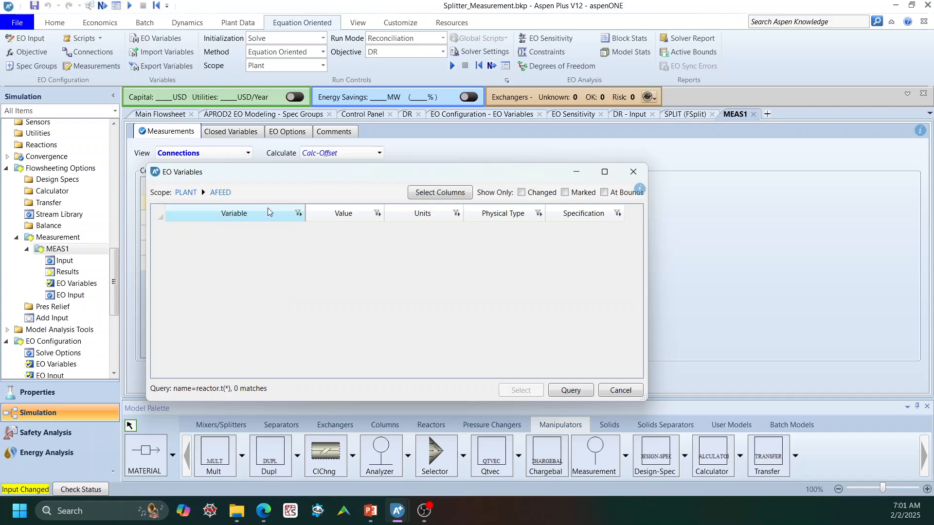
{"action": "left_click", "coordinate": [621, 390]}
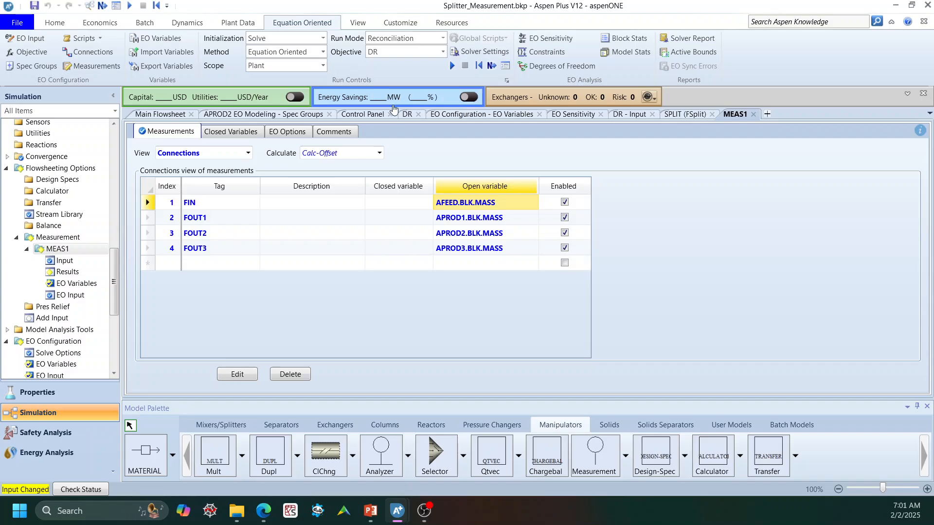
Set the run mode to Simulation and run the equation-oriented problem, synchronizing it with the sequential modular solution.
{"action": "left_click", "coordinate": [442, 39]}
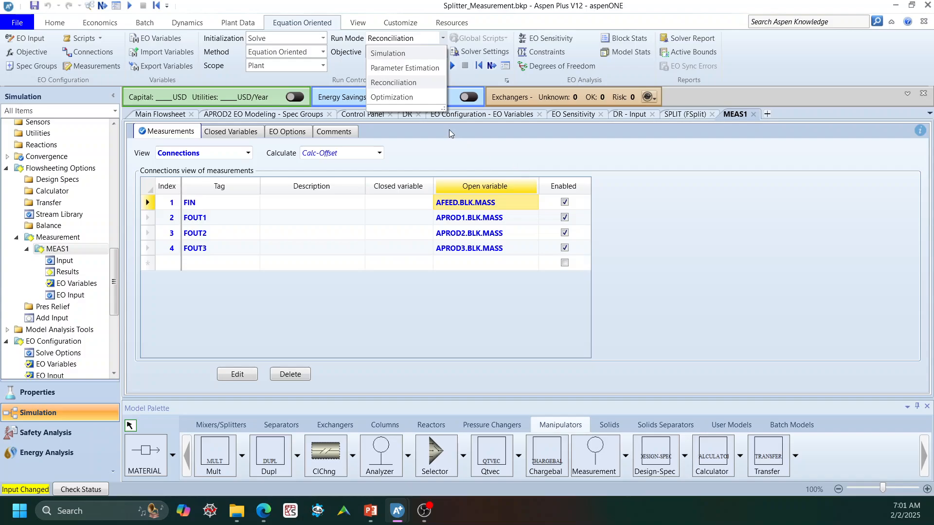
{"action": "left_click", "coordinate": [388, 54]}
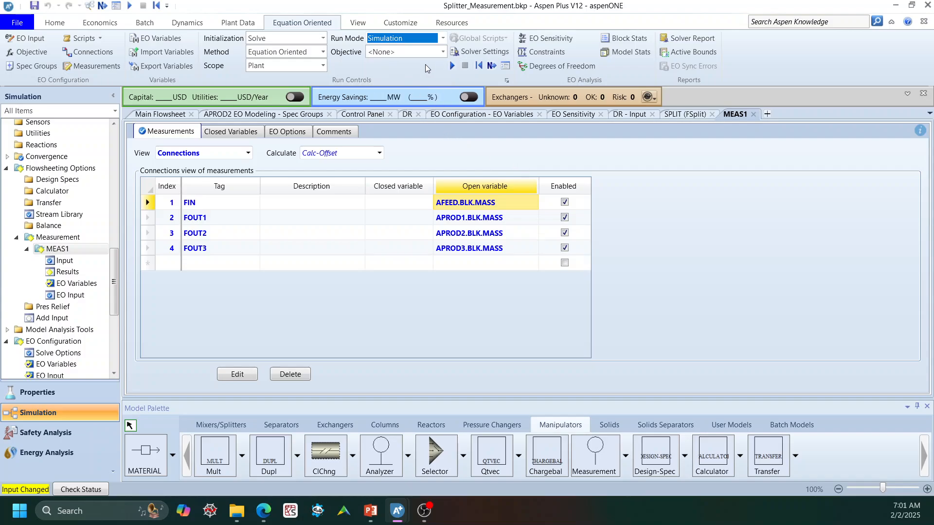
{"action": "left_click", "coordinate": [453, 66]}
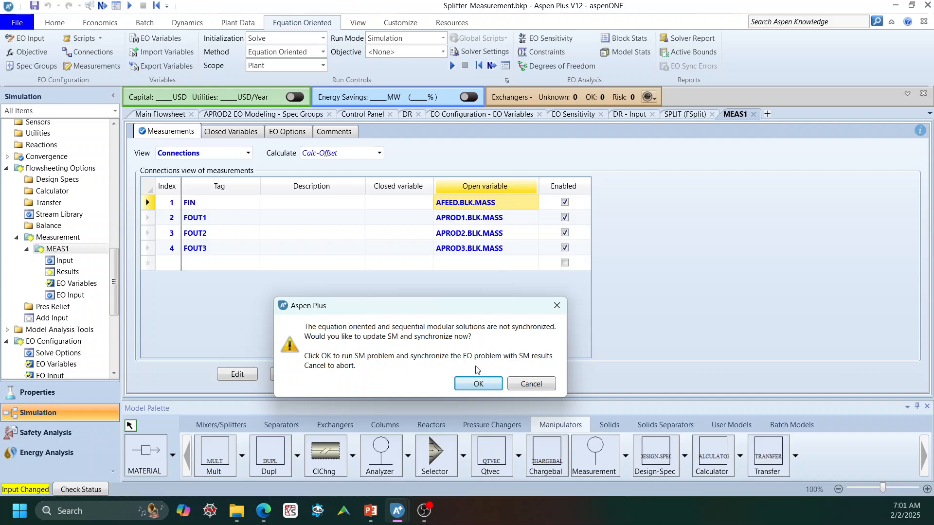
{"action": "left_click", "coordinate": [478, 384]}
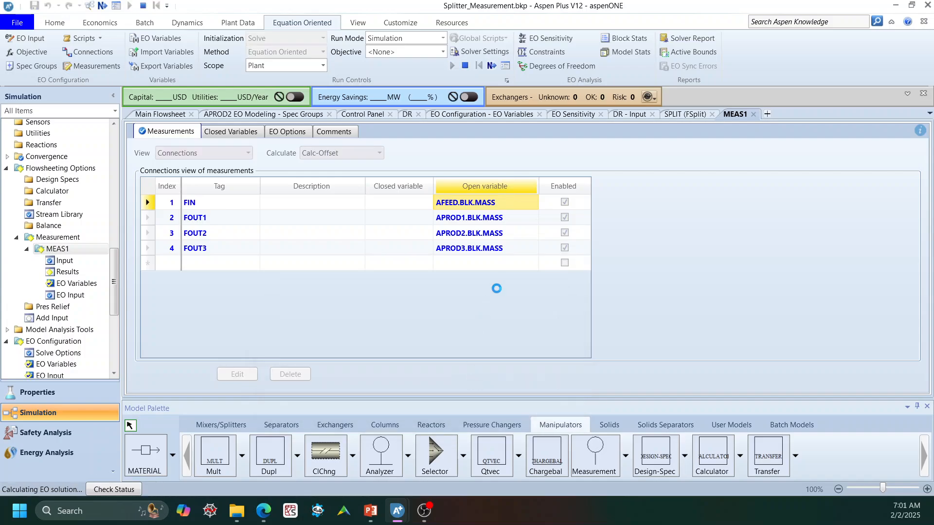
Open the variable browser for the FIN measurement's open variable and clear its existing query so the plant's EO variables are listed.
{"action": "left_click", "coordinate": [531, 203]}
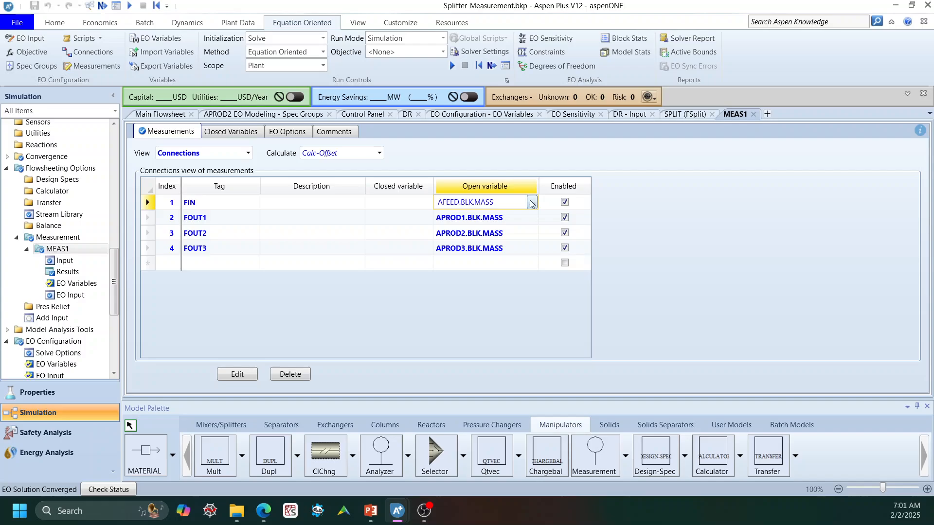
{"action": "left_click", "coordinate": [531, 203]}
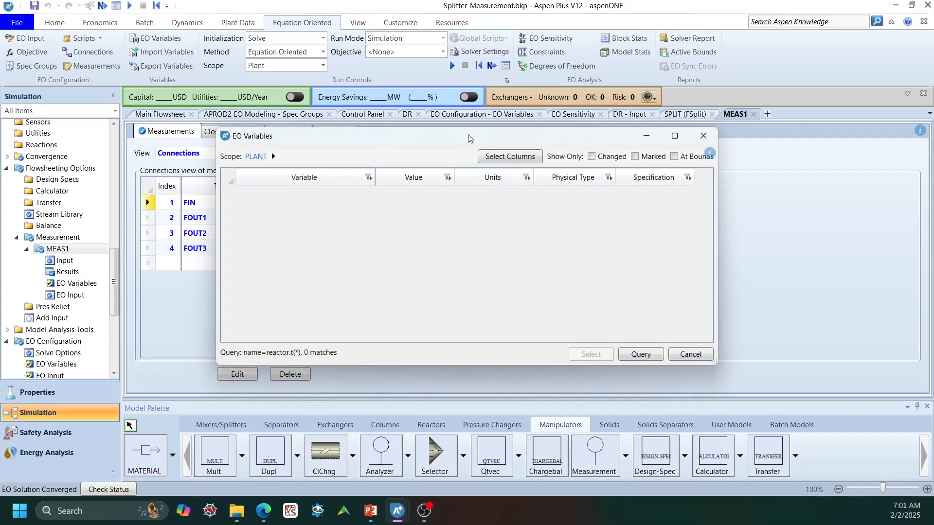
{"action": "left_click_drag", "start_coordinate": [469, 137], "coordinate": [625, 232]}
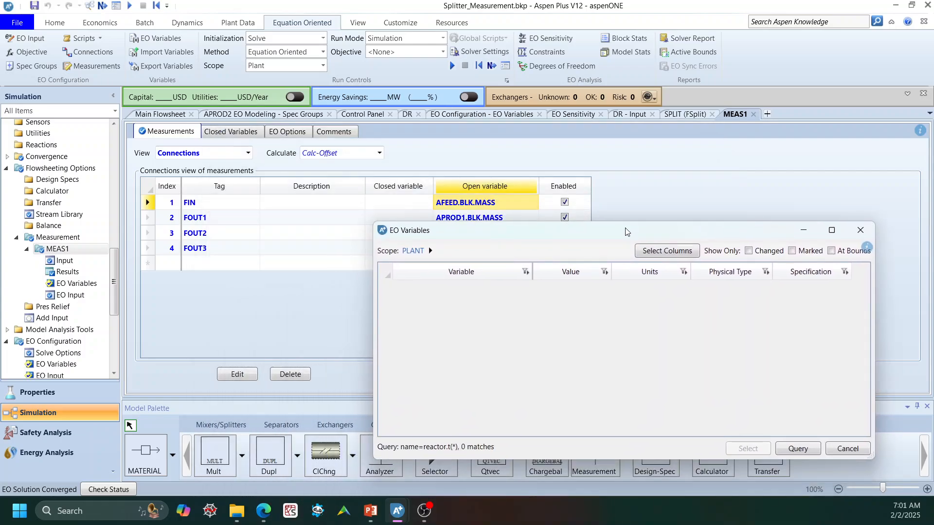
{"action": "left_click", "coordinate": [430, 251]}
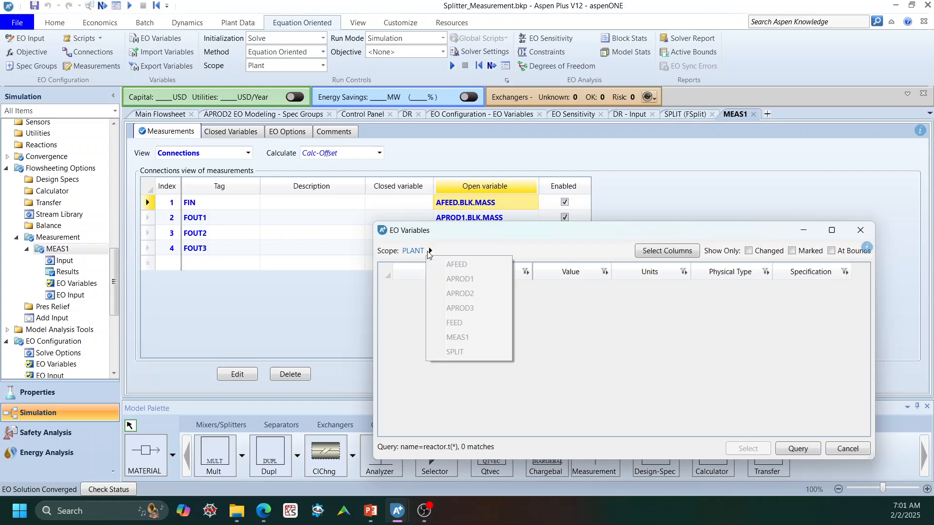
{"action": "left_click", "coordinate": [525, 241]}
{"action": "left_click", "coordinate": [799, 447]}
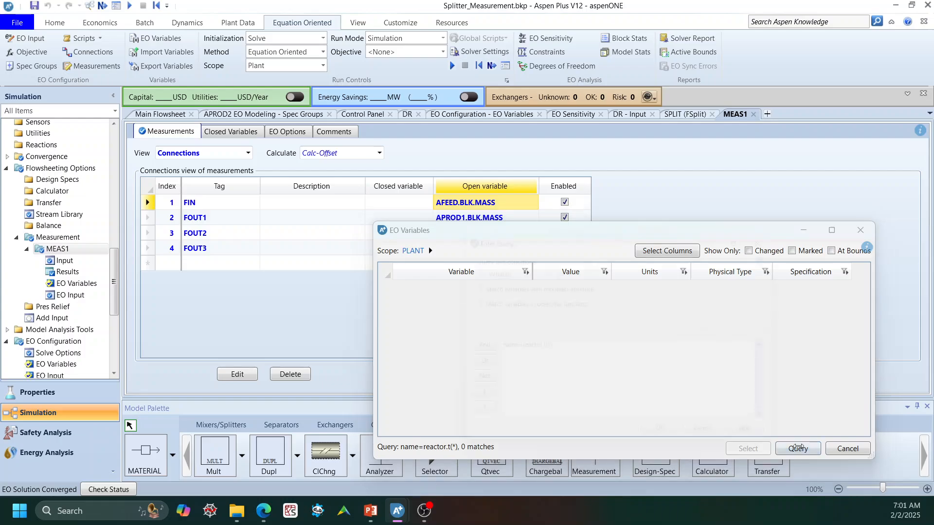
{"action": "left_click", "coordinate": [772, 330]}
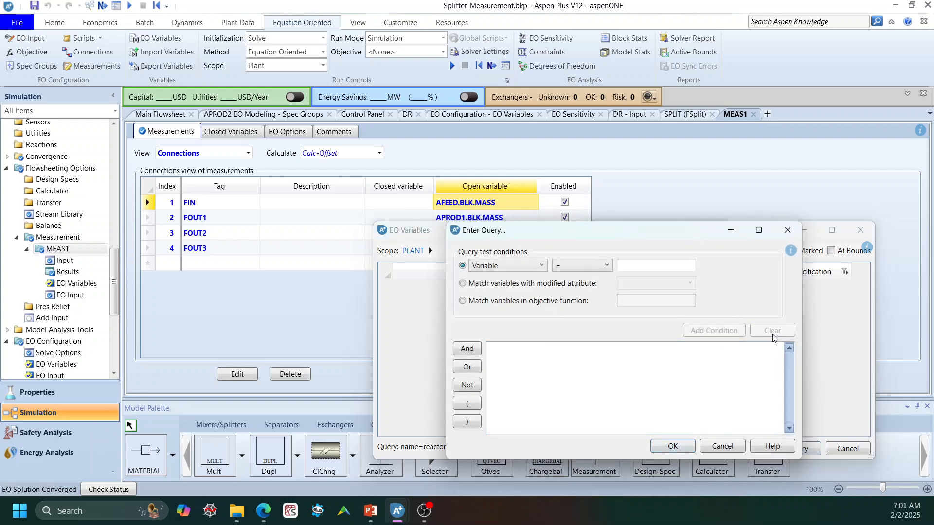
{"action": "left_click", "coordinate": [673, 447]}
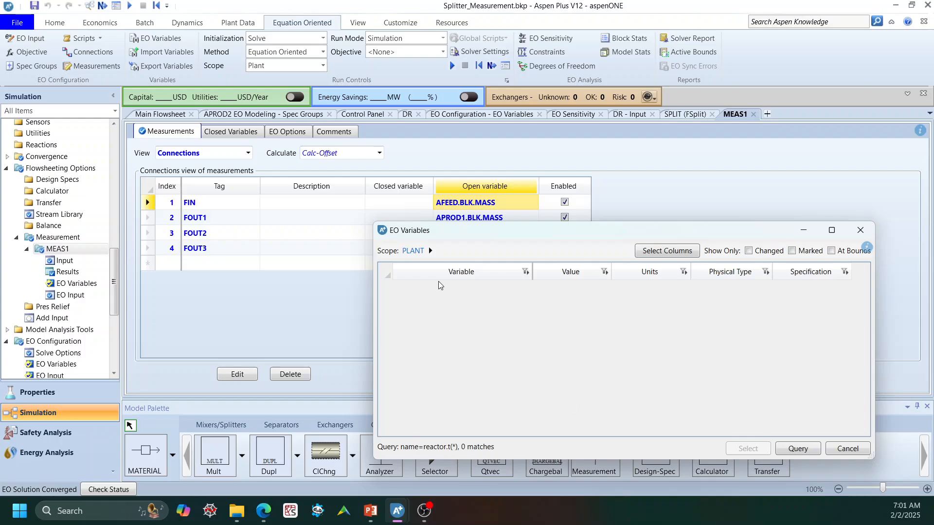
Narrow the variable list to the AFEED block, examine its mass variable, and cancel the browser without selecting anything.
{"action": "left_click", "coordinate": [431, 252]}
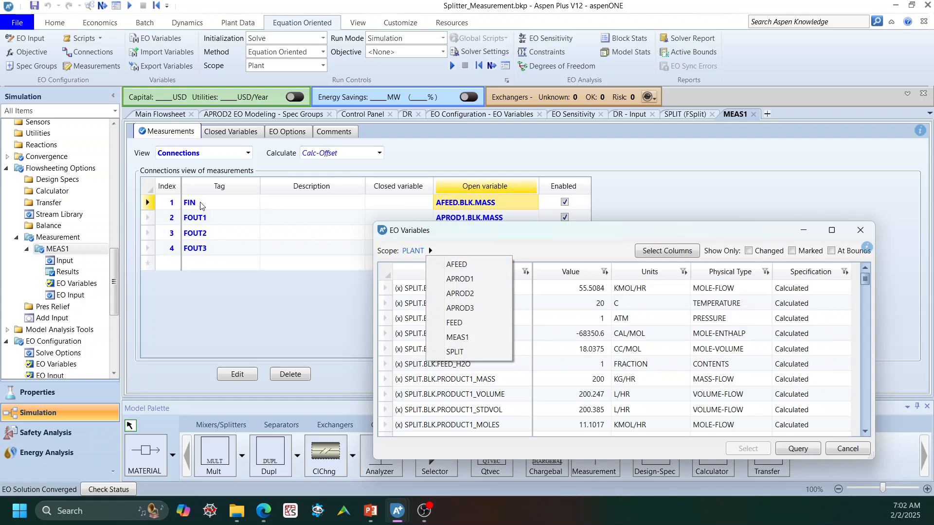
{"action": "left_click", "coordinate": [466, 267]}
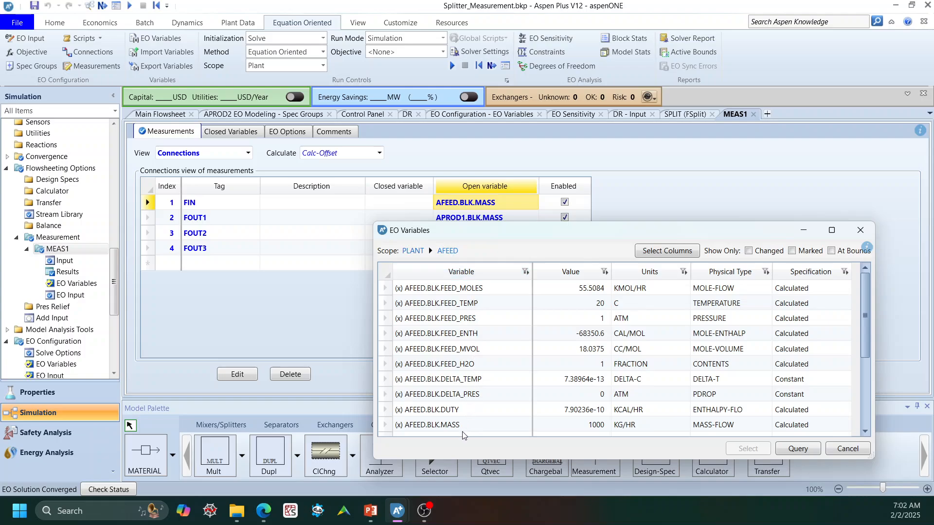
{"action": "left_click", "coordinate": [845, 450]}
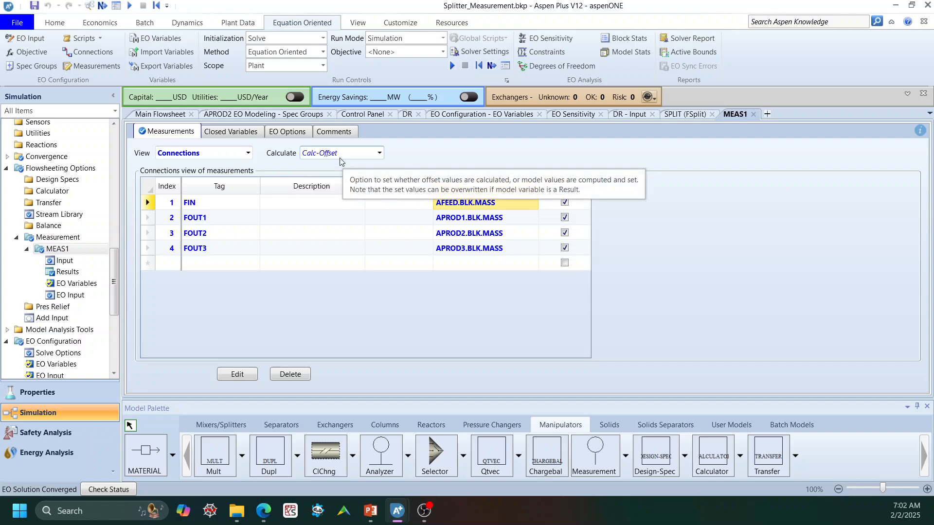
Check the available Calculate options for the MEAS1 measurements and switch the table to the Values view.
{"action": "left_click", "coordinate": [380, 154]}
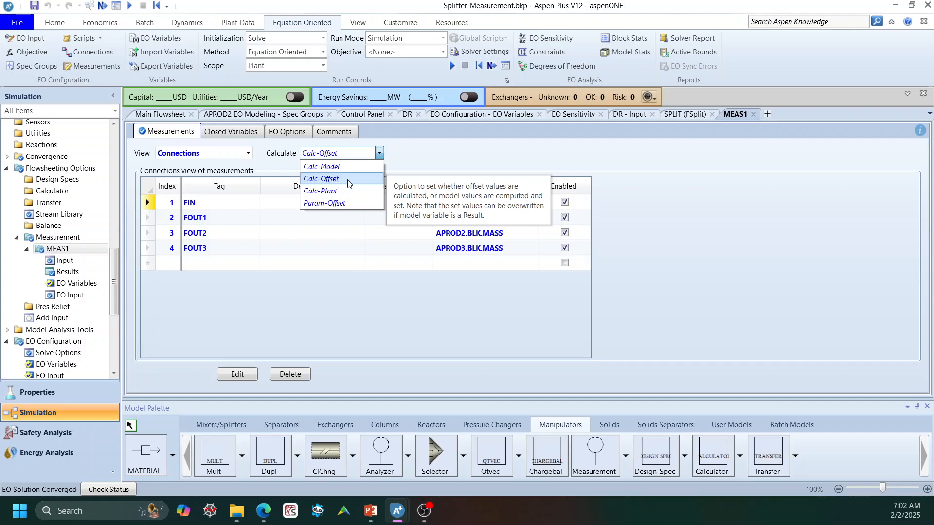
{"action": "left_click", "coordinate": [416, 160]}
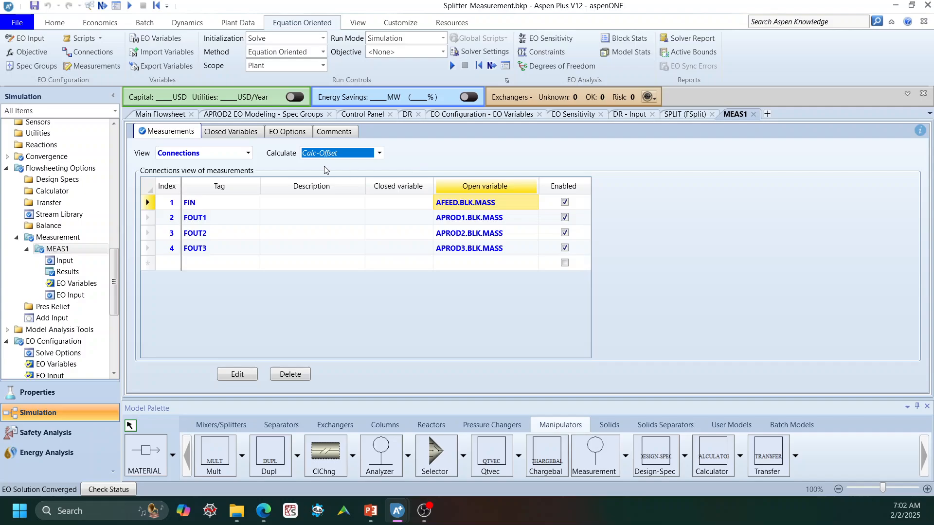
{"action": "left_click", "coordinate": [250, 156]}
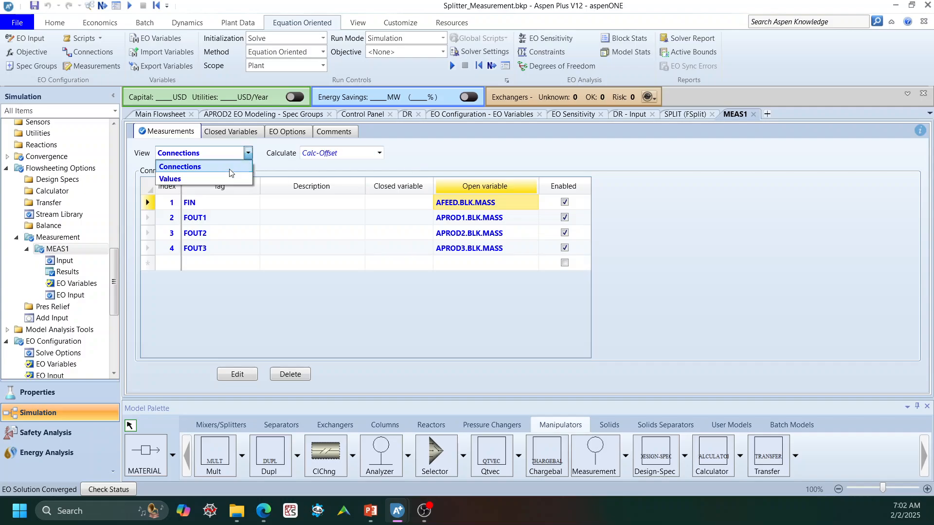
{"action": "left_click", "coordinate": [213, 178]}
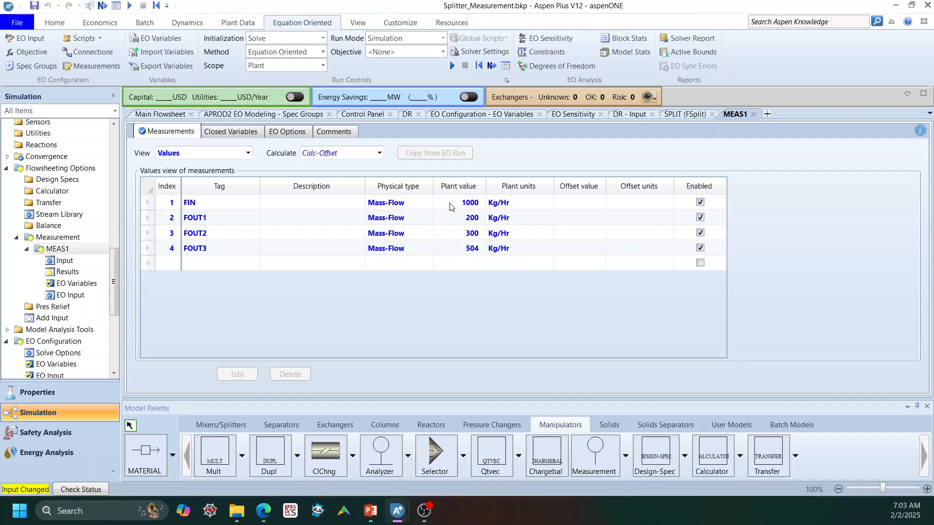
Compare the main flowsheet's flow rates with the MEAS1 plant values and open the measurement's Input form.
{"action": "left_click", "coordinate": [169, 115]}
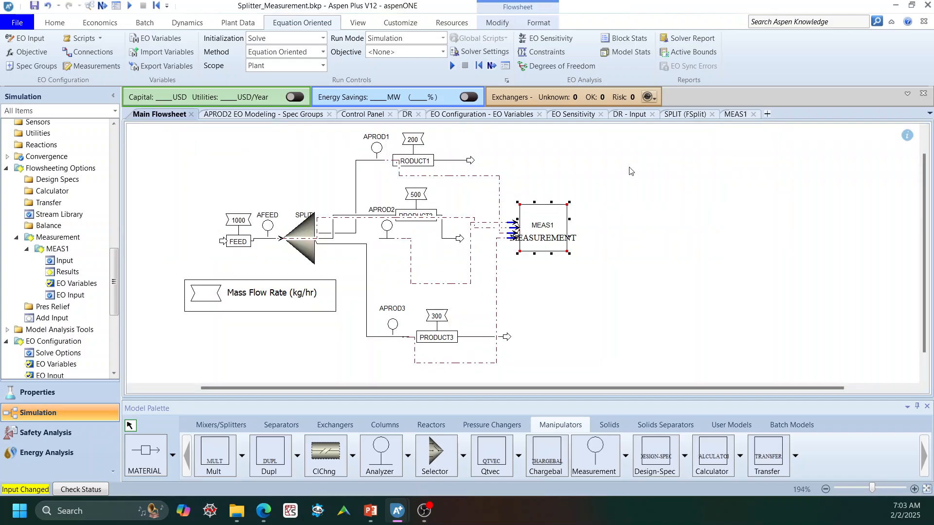
{"action": "left_click", "coordinate": [735, 115]}
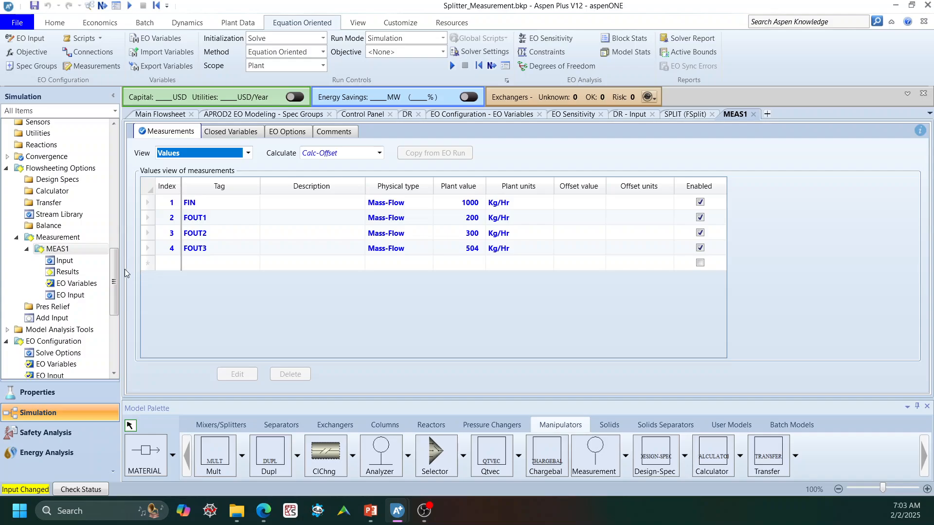
{"action": "left_click_drag", "start_coordinate": [114, 271], "coordinate": [112, 281]}
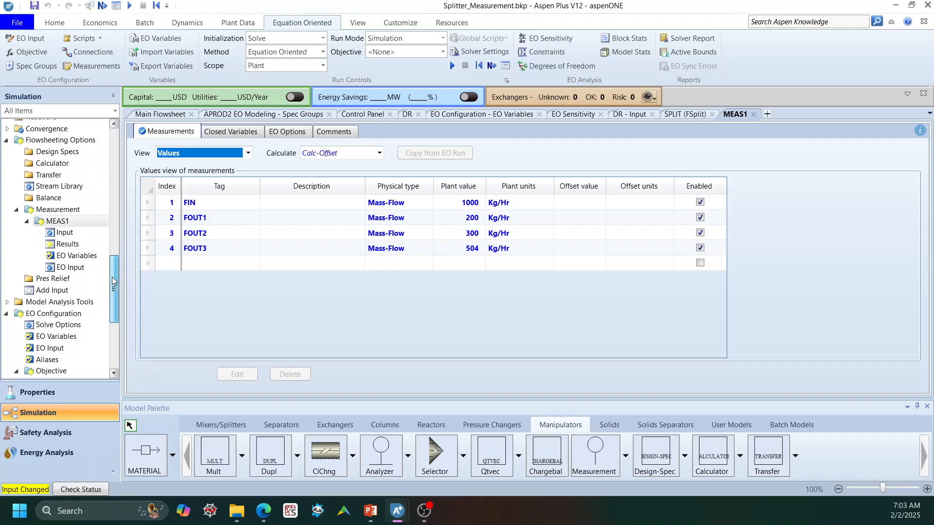
{"action": "left_click", "coordinate": [65, 232]}
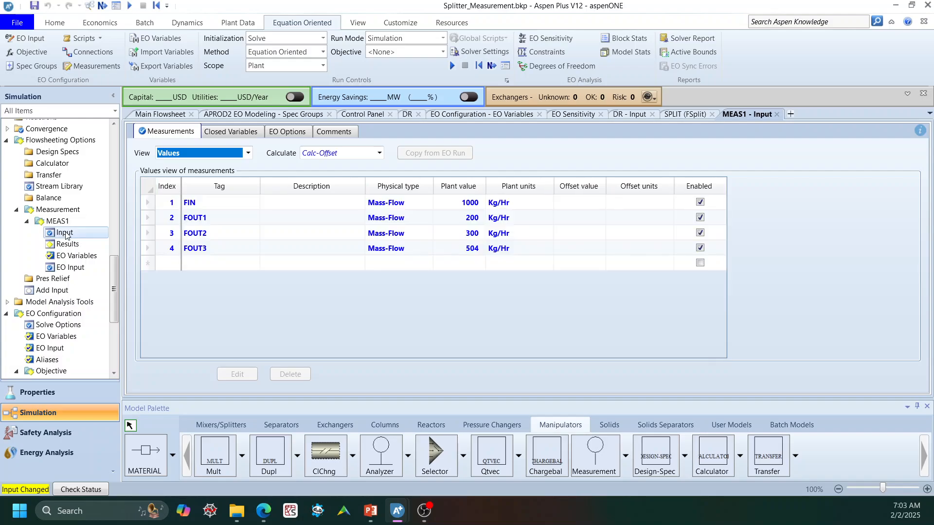
Open the DR objective, examine the MEAS1 variables available for its FIN term, and close the variable browser.
{"action": "scroll", "coordinate": [68, 309], "scroll_direction": "down", "scroll_amount": 3}
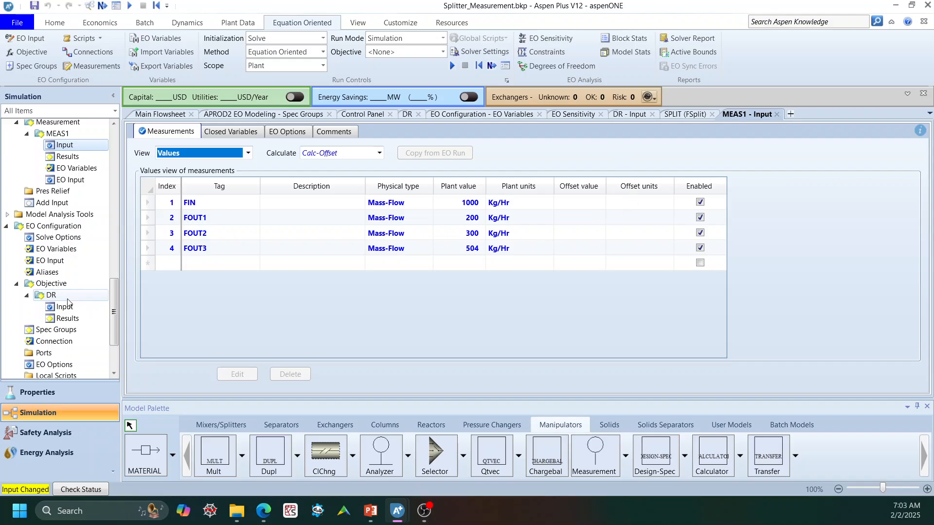
{"action": "left_click", "coordinate": [52, 295]}
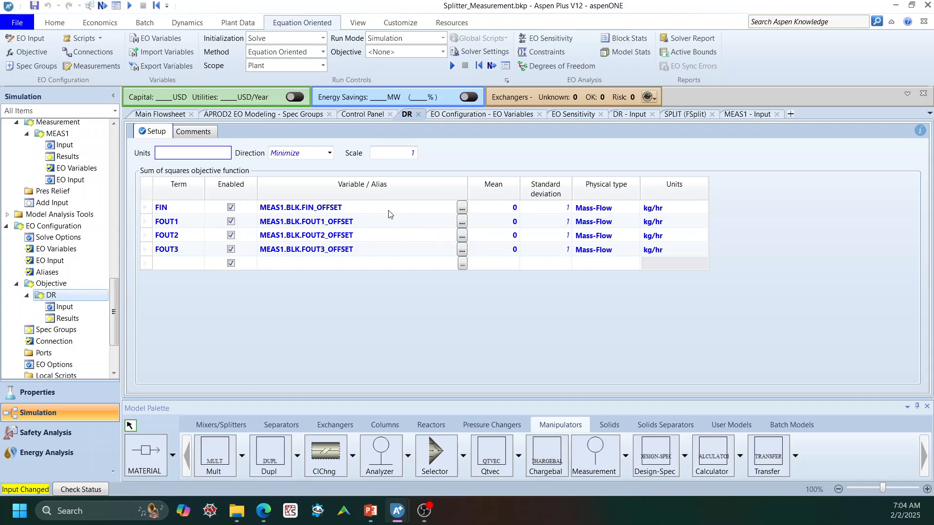
{"action": "left_click", "coordinate": [461, 209]}
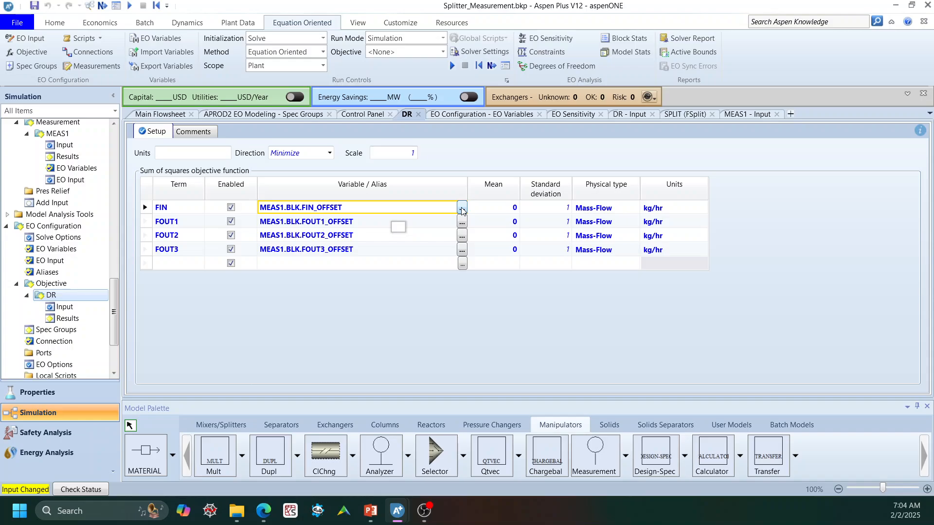
{"action": "left_click", "coordinate": [462, 210]}
{"action": "left_click_drag", "start_coordinate": [422, 180], "coordinate": [497, 271]}
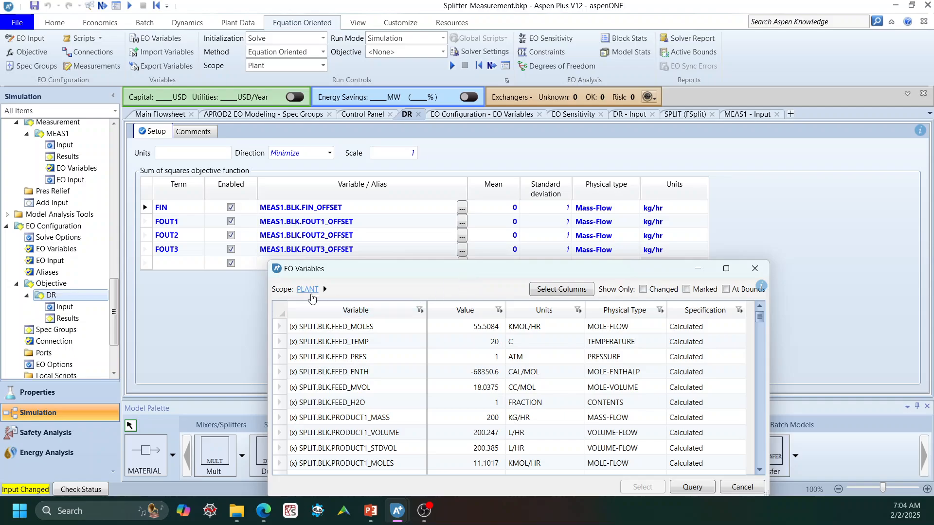
{"action": "left_click", "coordinate": [324, 290]}
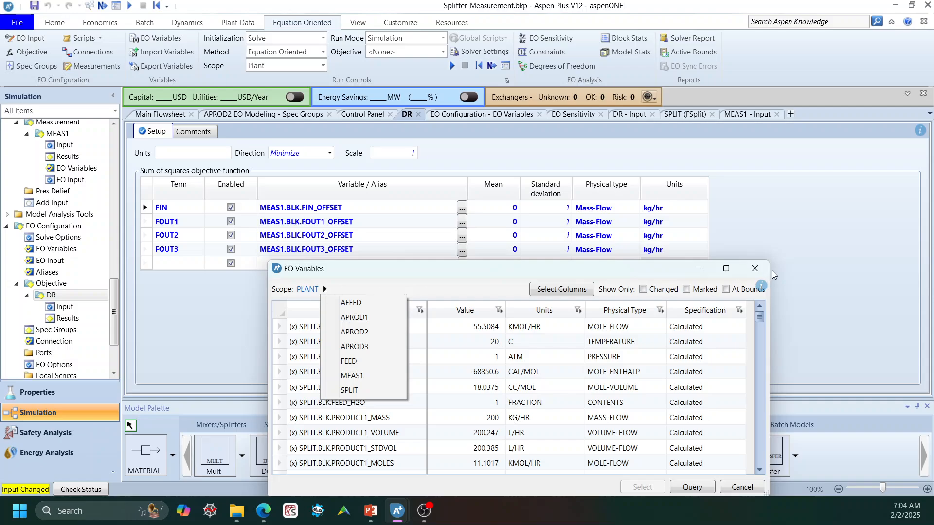
{"action": "left_click", "coordinate": [371, 375]}
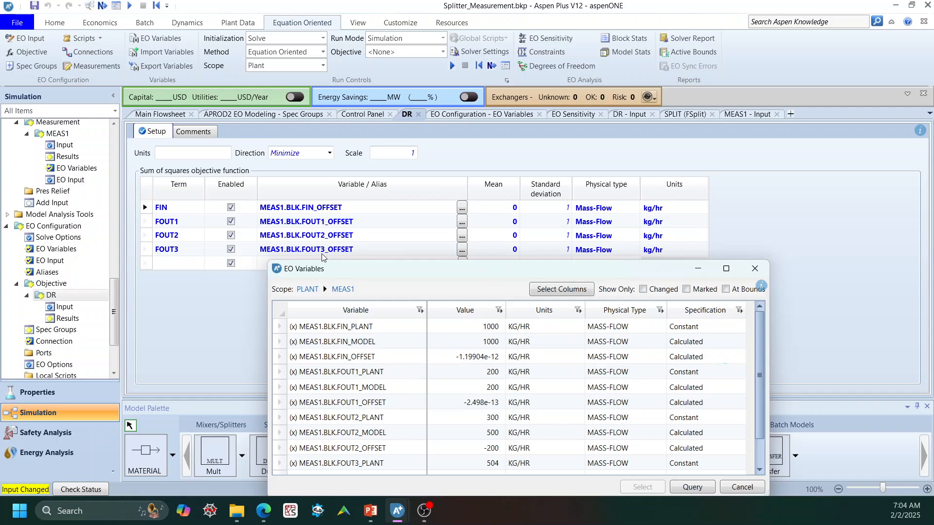
{"action": "left_click", "coordinate": [754, 270]}
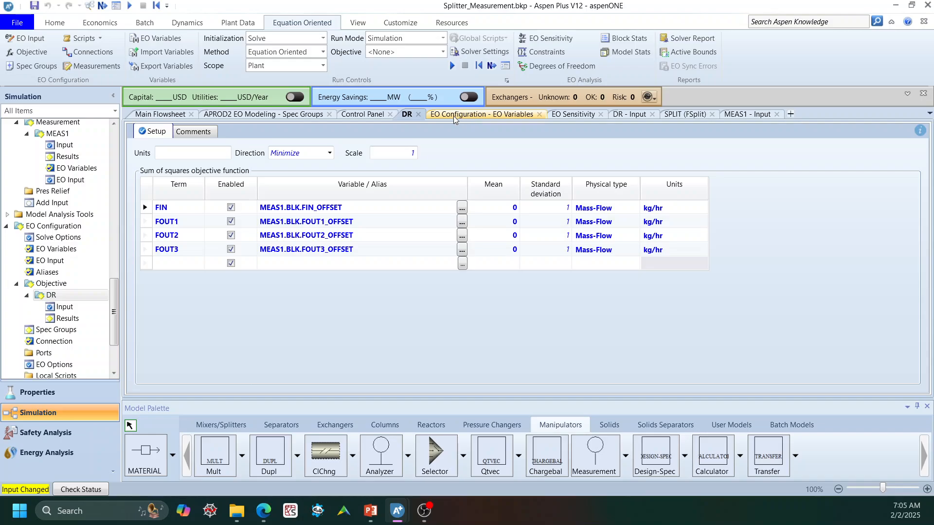
Set the run mode to Reconciliation with DR as the objective, keeping the Equation Oriented method.
{"action": "left_click", "coordinate": [445, 38]}
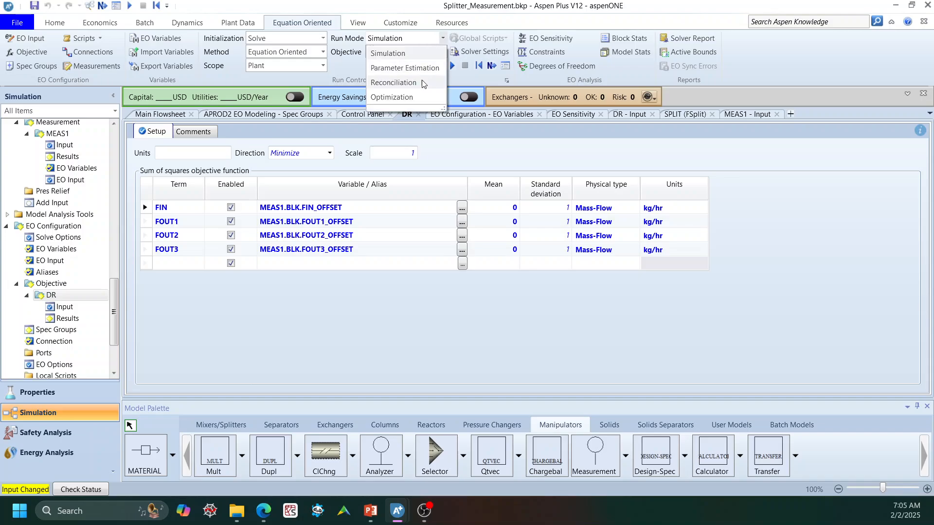
{"action": "left_click", "coordinate": [323, 53]}
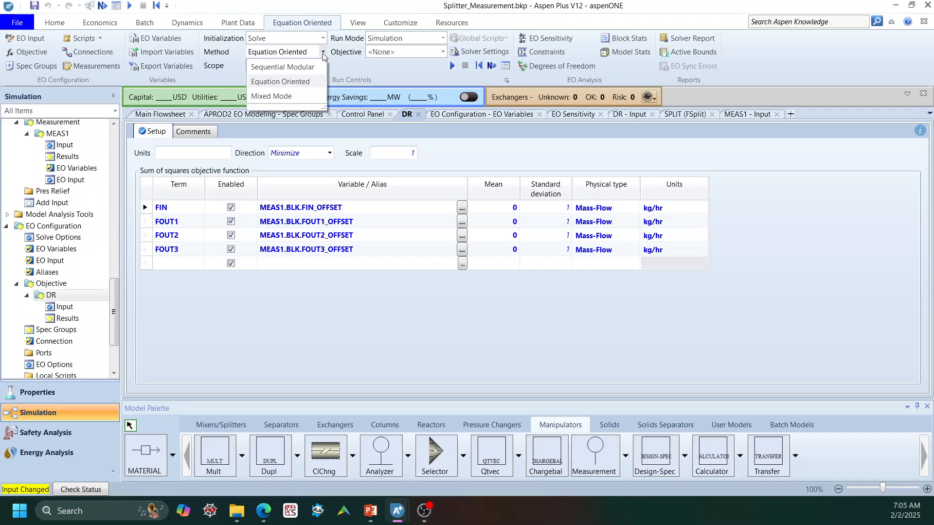
{"action": "left_click", "coordinate": [323, 53]}
{"action": "left_click", "coordinate": [443, 39]}
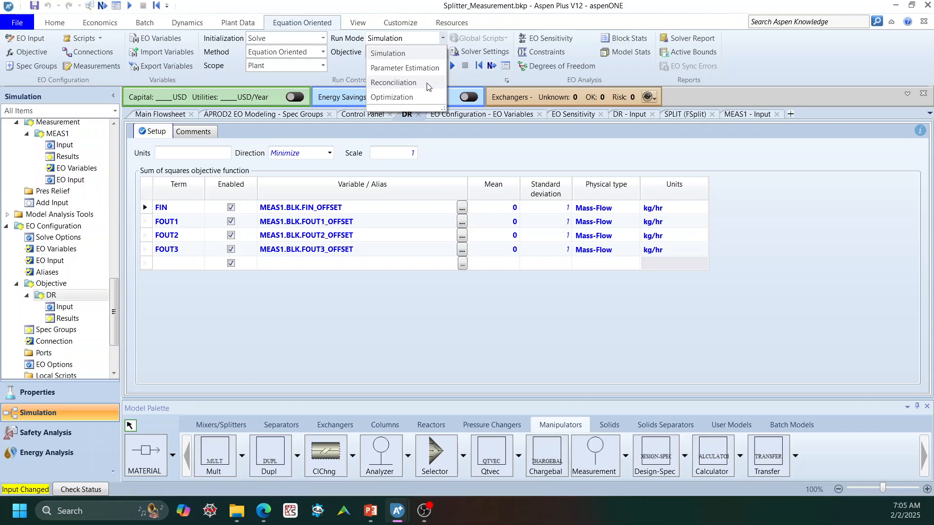
{"action": "left_click", "coordinate": [395, 83]}
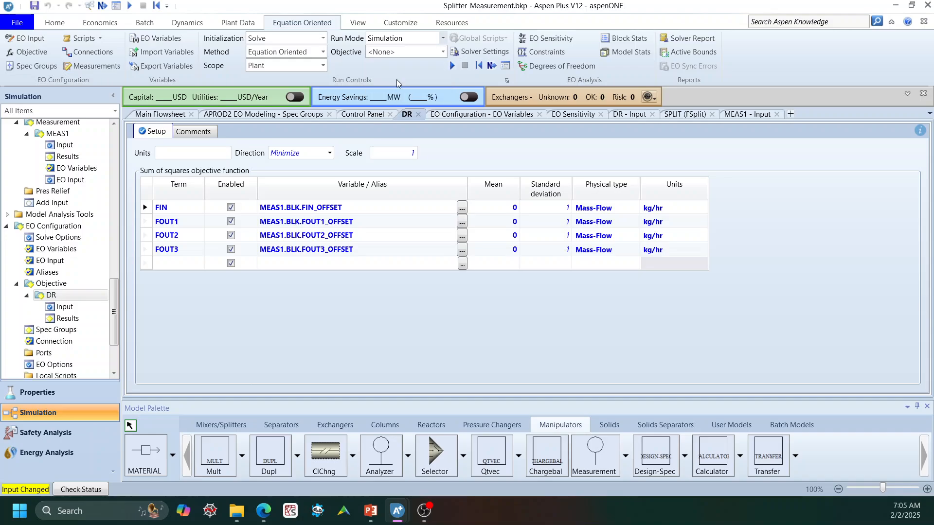
{"action": "left_click", "coordinate": [443, 53]}
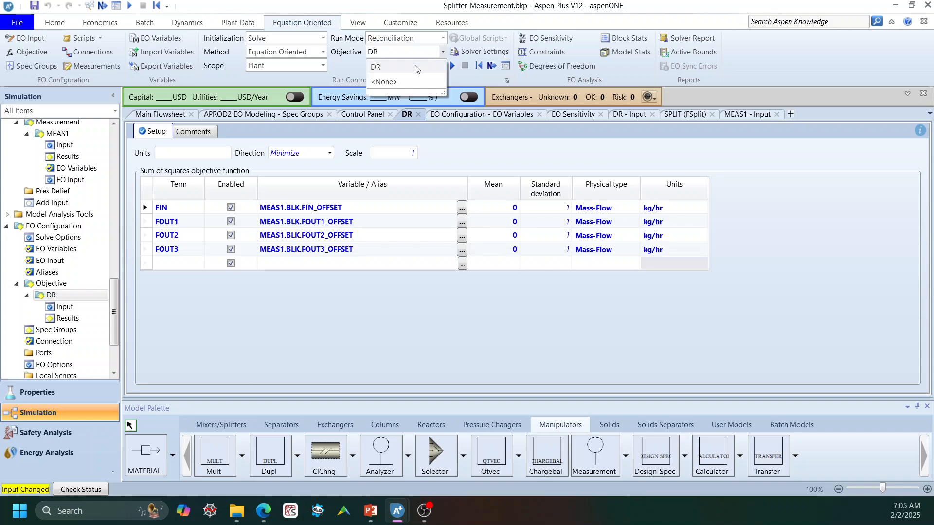
{"action": "left_click", "coordinate": [395, 68]}
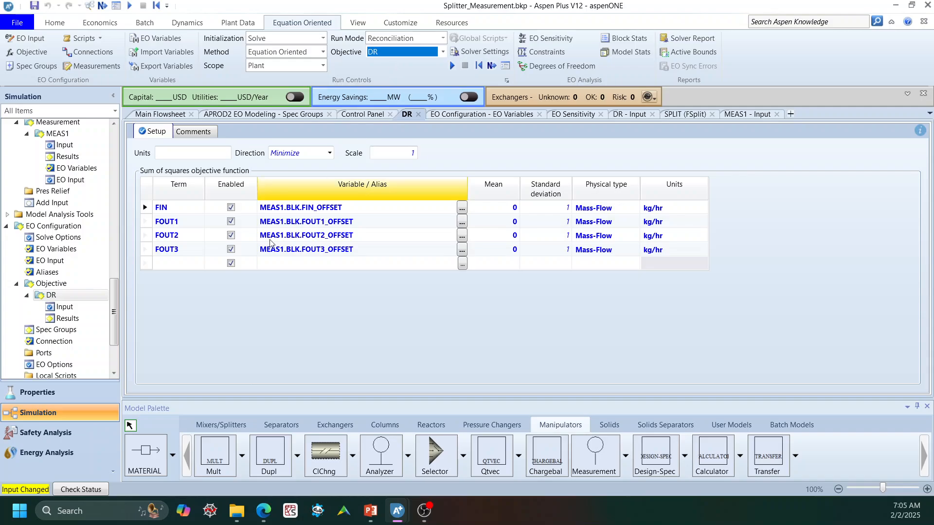
Open the Objective overview, check the types available for a new objective, and cancel its creation.
{"action": "left_click", "coordinate": [64, 283]}
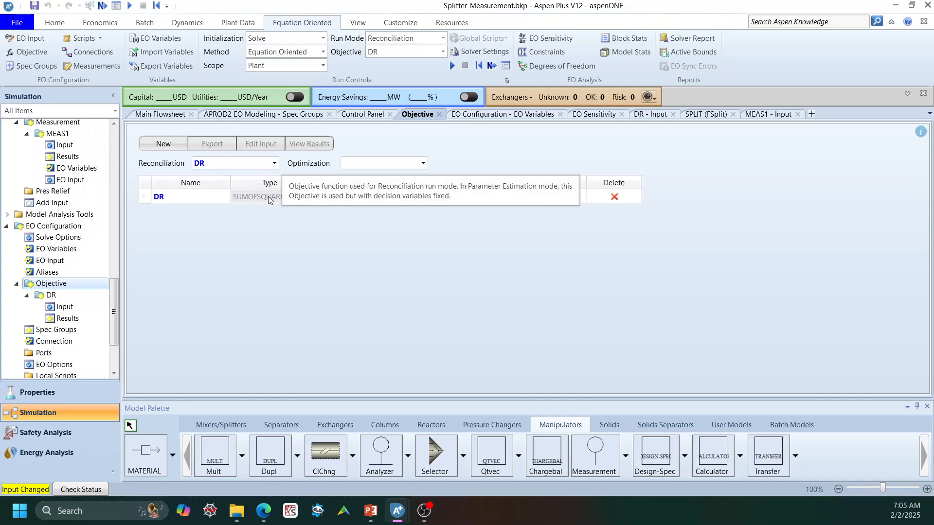
{"action": "left_click", "coordinate": [163, 145]}
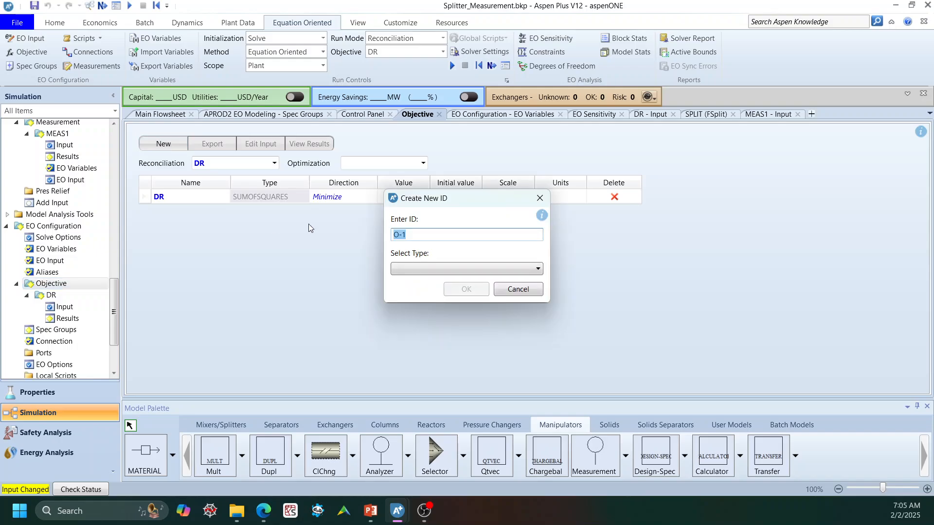
{"action": "left_click", "coordinate": [478, 271]}
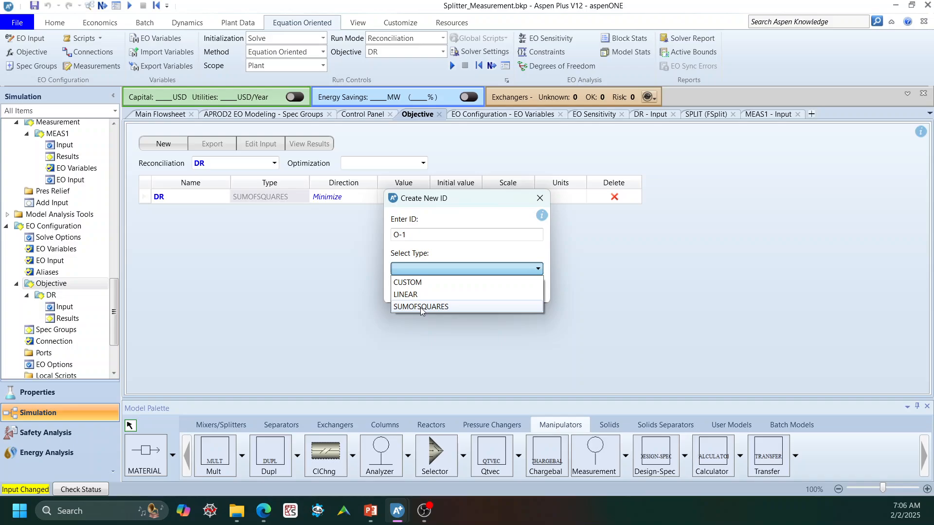
{"action": "left_click", "coordinate": [506, 193]}
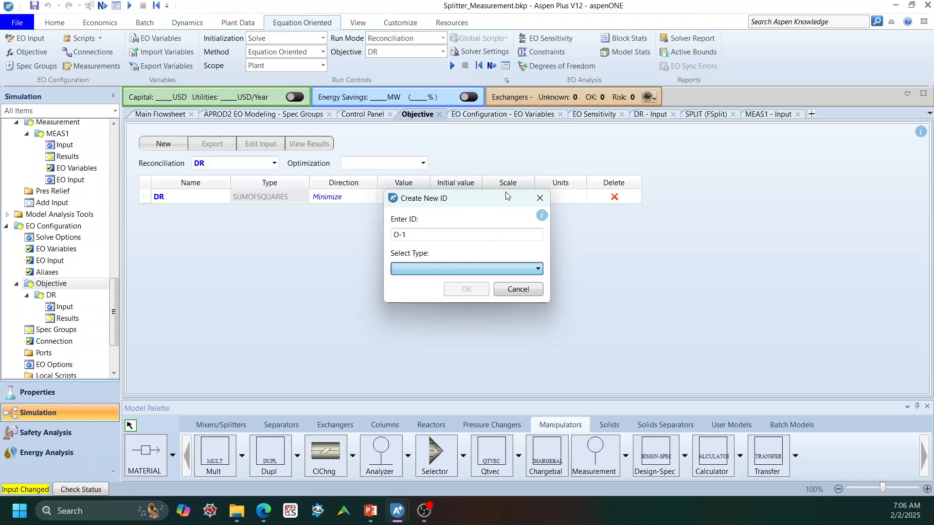
{"action": "left_click", "coordinate": [518, 290]}
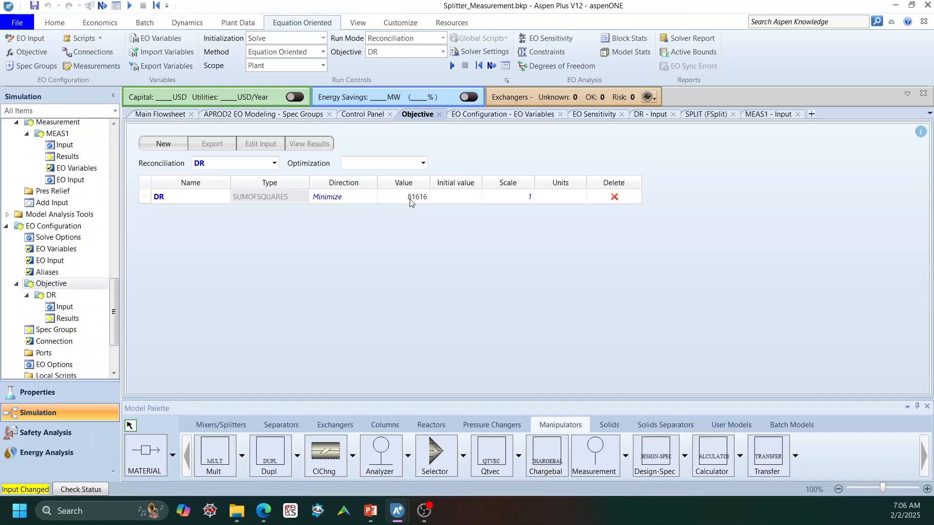
Run the reconciliation, accepting the SM update and EO synchronization, and open the DR objective's results.
{"action": "left_click", "coordinate": [453, 65]}
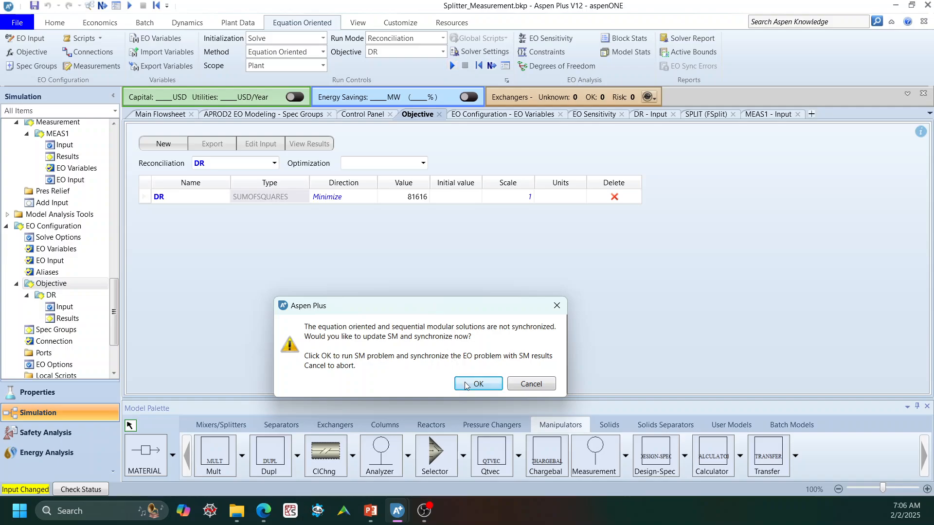
{"action": "left_click", "coordinate": [479, 383]}
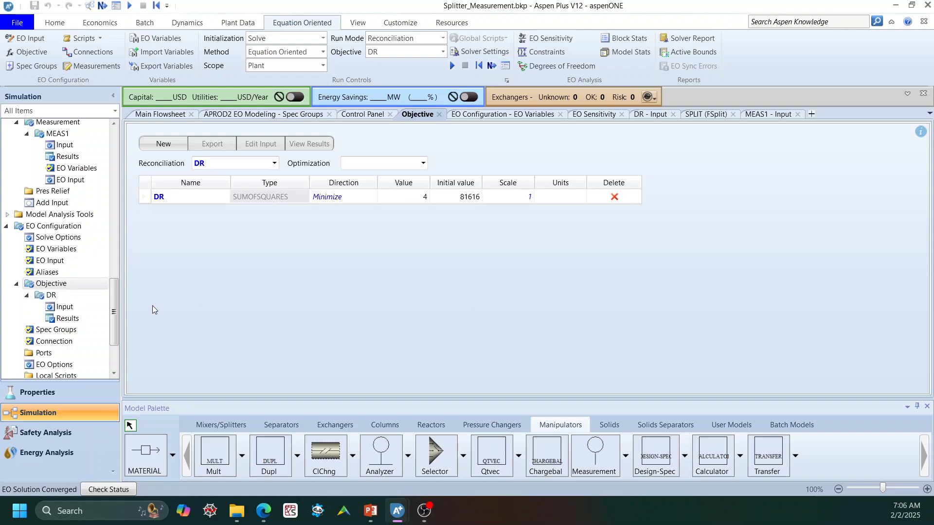
{"action": "scroll", "coordinate": [68, 272], "scroll_direction": "down", "scroll_amount": 3}
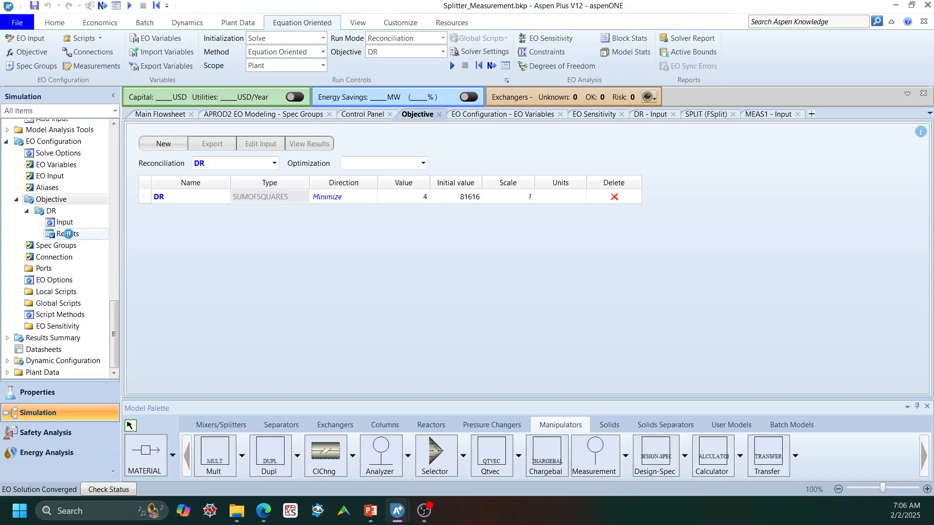
{"action": "left_click", "coordinate": [68, 234]}
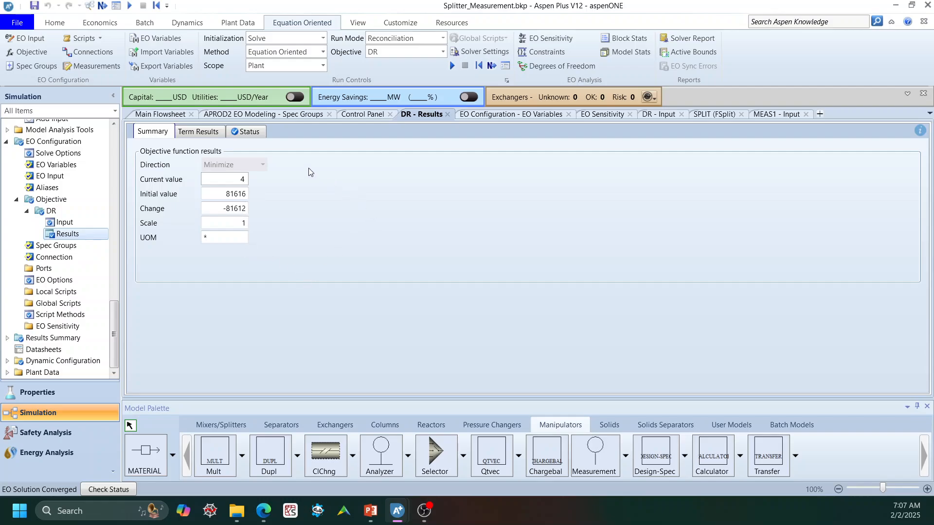
Review the mass flow rates on the main flowsheet and compare the SPLIT block's resulting split fractions with its input specifications.
{"action": "left_click", "coordinate": [166, 118]}
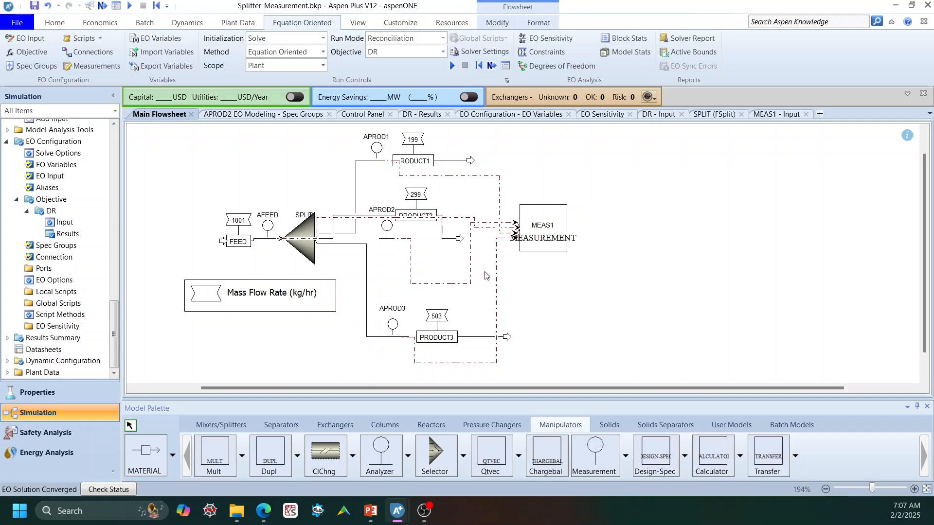
{"action": "double_click", "coordinate": [305, 252]}
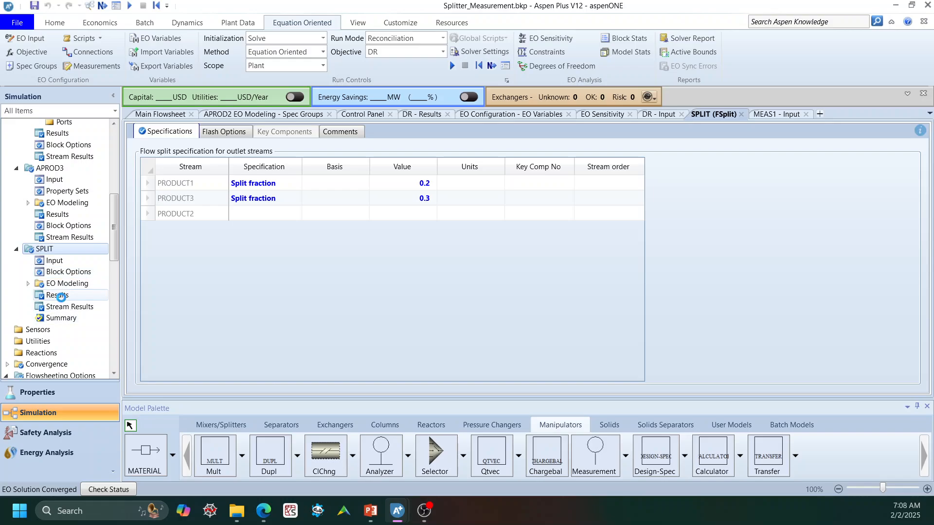
{"action": "left_click", "coordinate": [62, 298]}
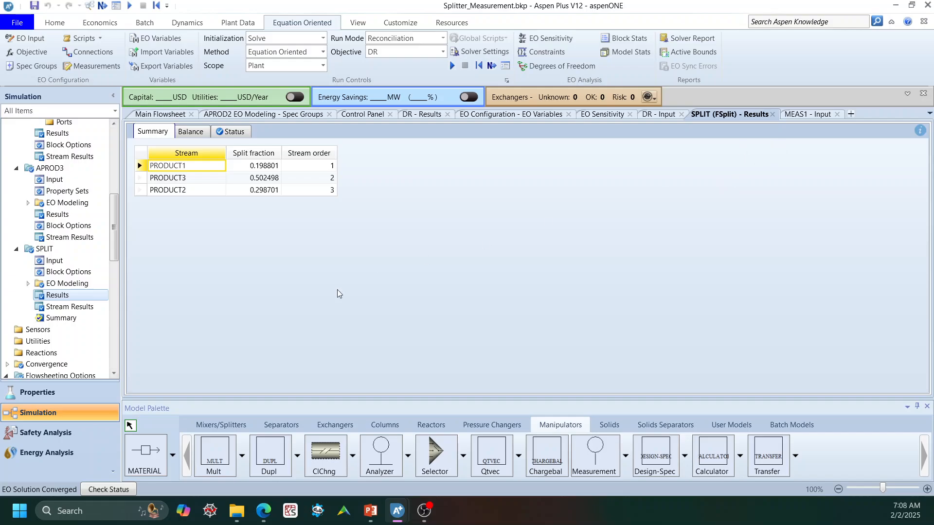
{"action": "left_click", "coordinate": [54, 262]}
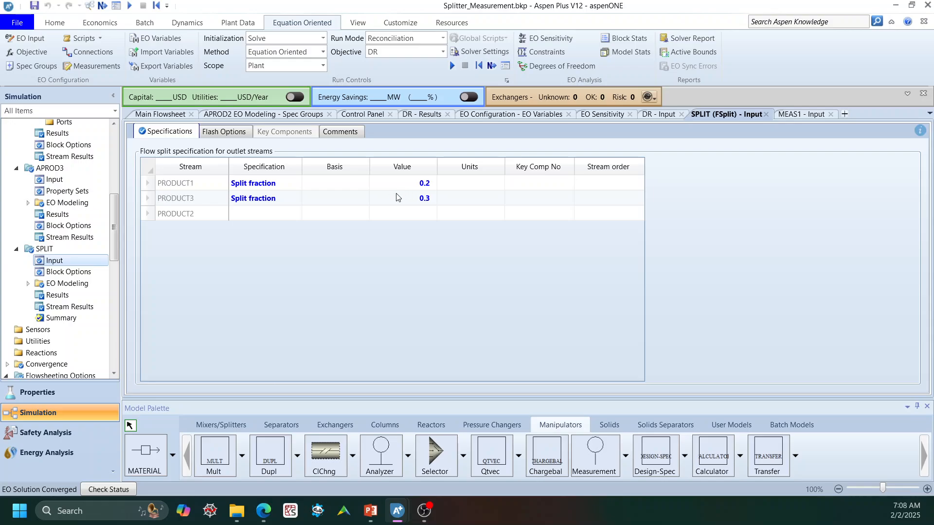
{"action": "left_click", "coordinate": [57, 296]}
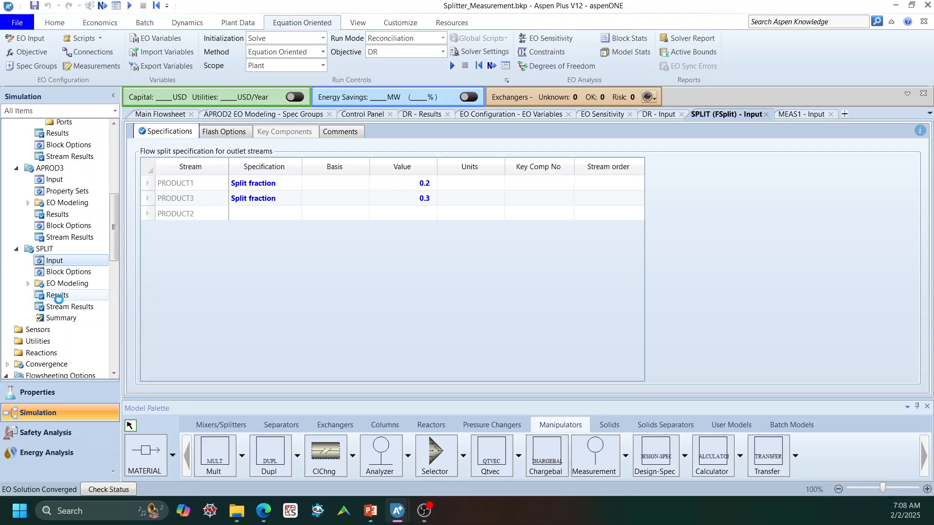